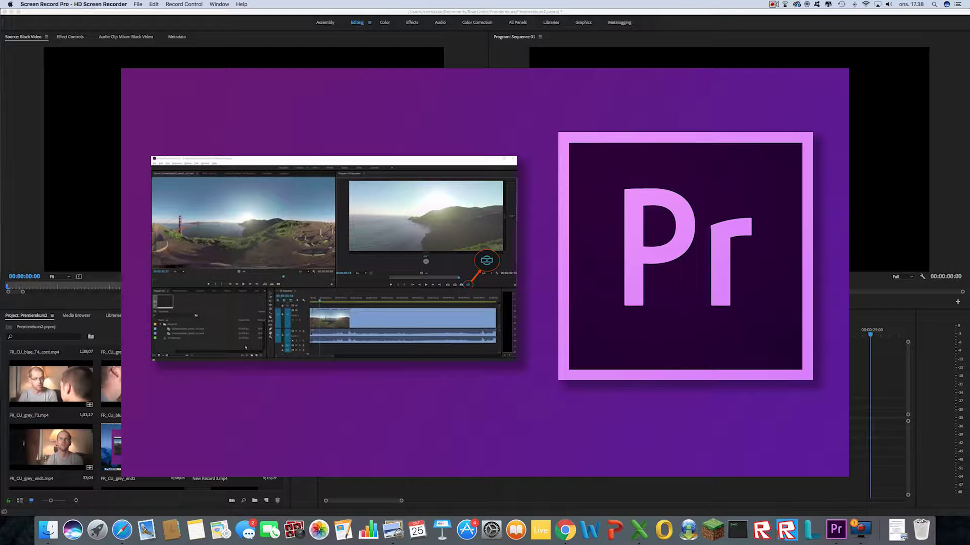
# Step: Switch from the screen recorder to the Premiere Pro CC project window
pyautogui.click(869, 335)
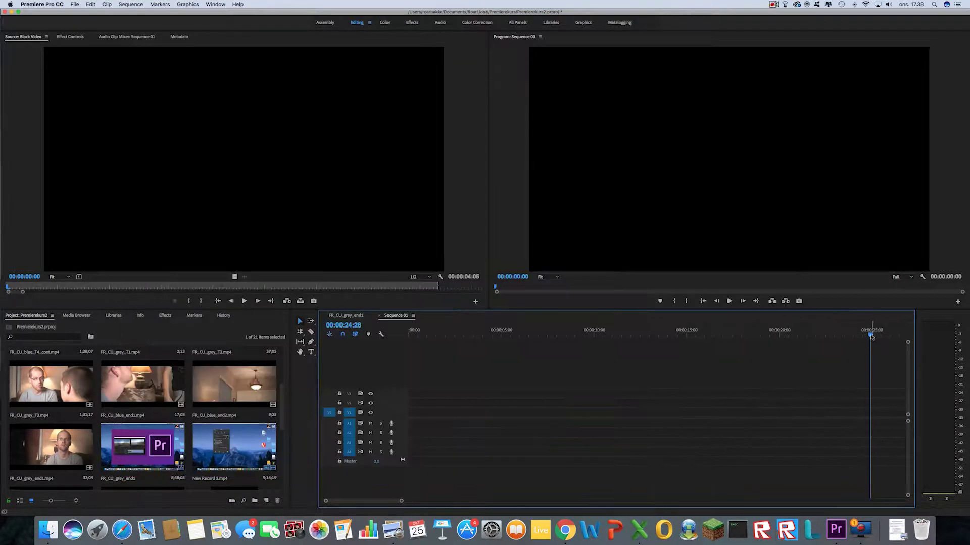
# Step: Return the Sequence 01 playhead to 00:00:00:00 and scroll the bin up to the blue_T1–T3 takes
pyautogui.click(814, 334)
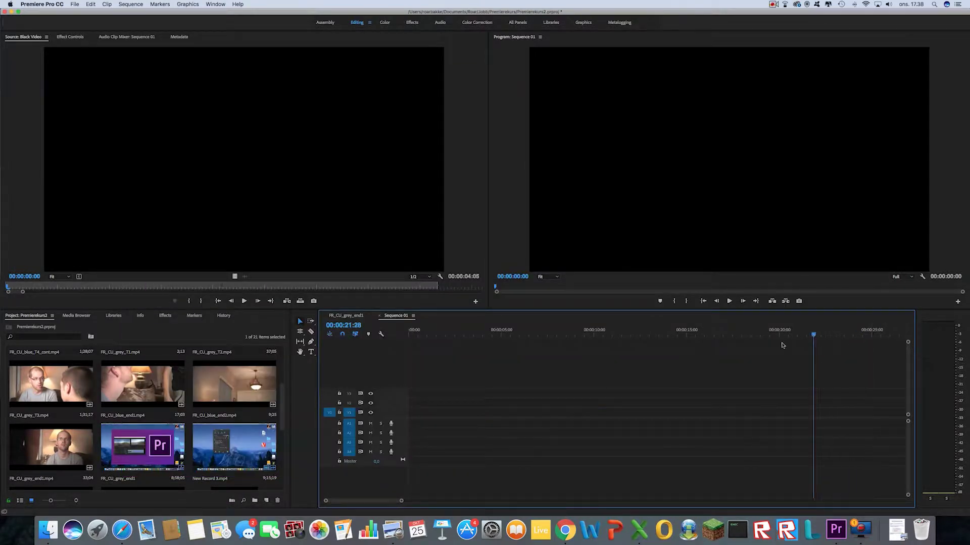
pyautogui.press('Home')
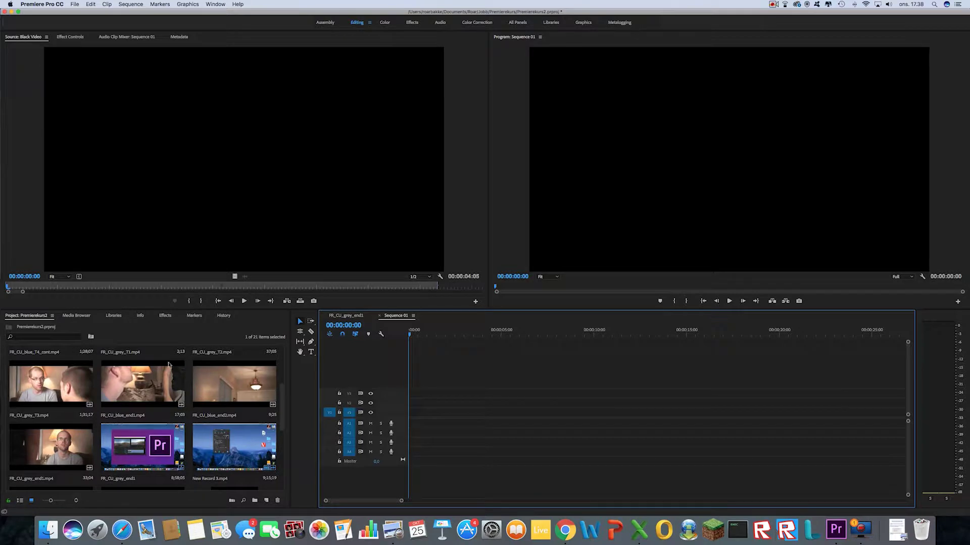
pyautogui.scroll(2, 284, 376)
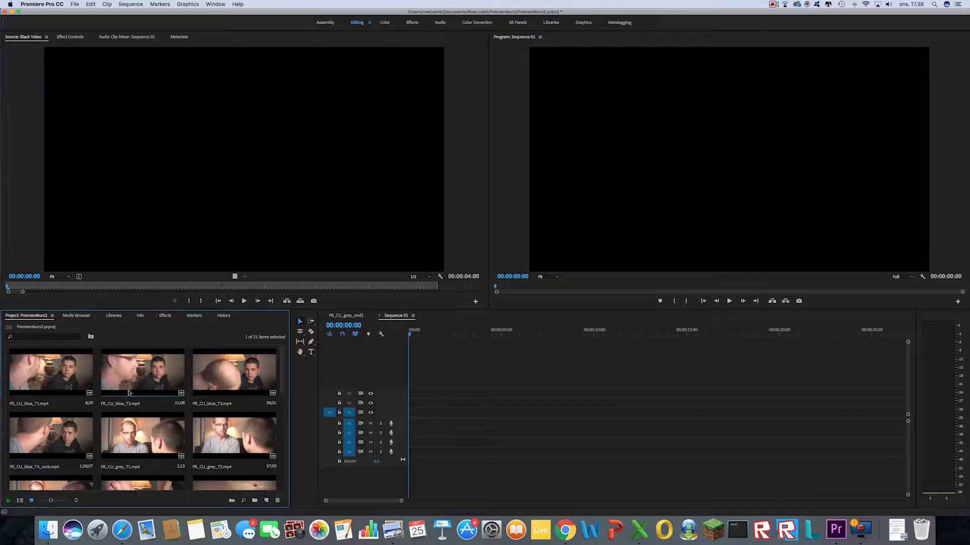
# Step: Open FR_CU_blue_T2.mp4 in the Source Monitor and scrub through the take
pyautogui.click(146, 376)
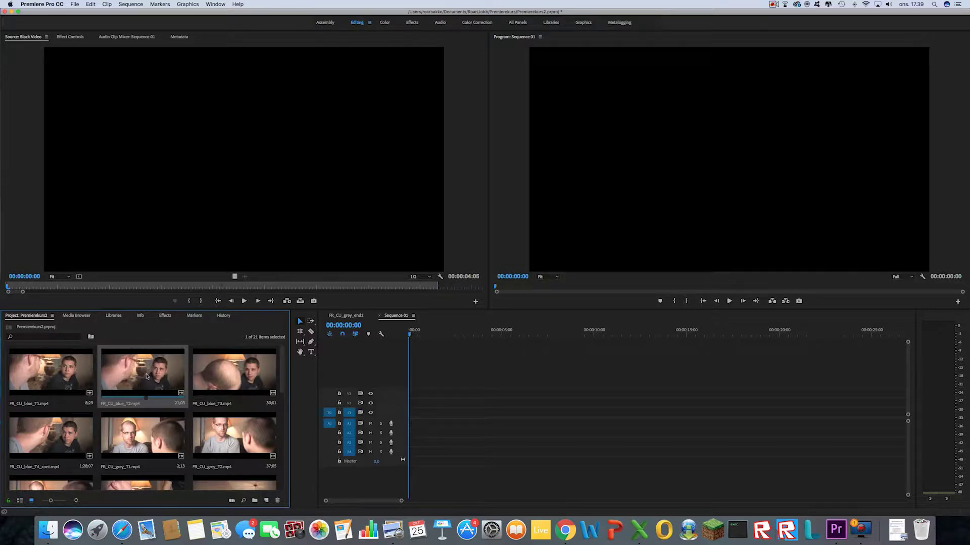
pyautogui.doubleClick(146, 376)
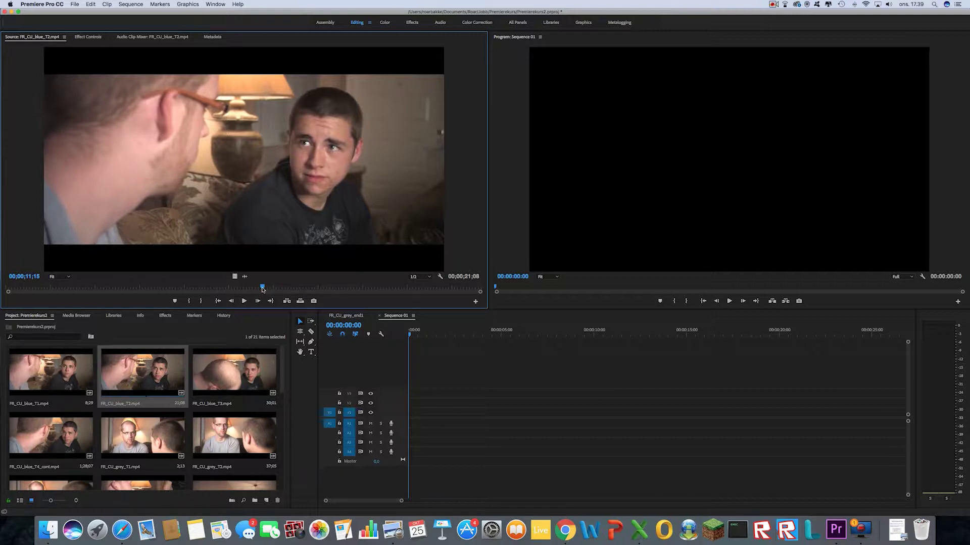
pyautogui.moveTo(262, 289)
pyautogui.mouseDown()
pyautogui.moveTo(70, 286)
pyautogui.moveTo(397, 288)
pyautogui.mouseUp()
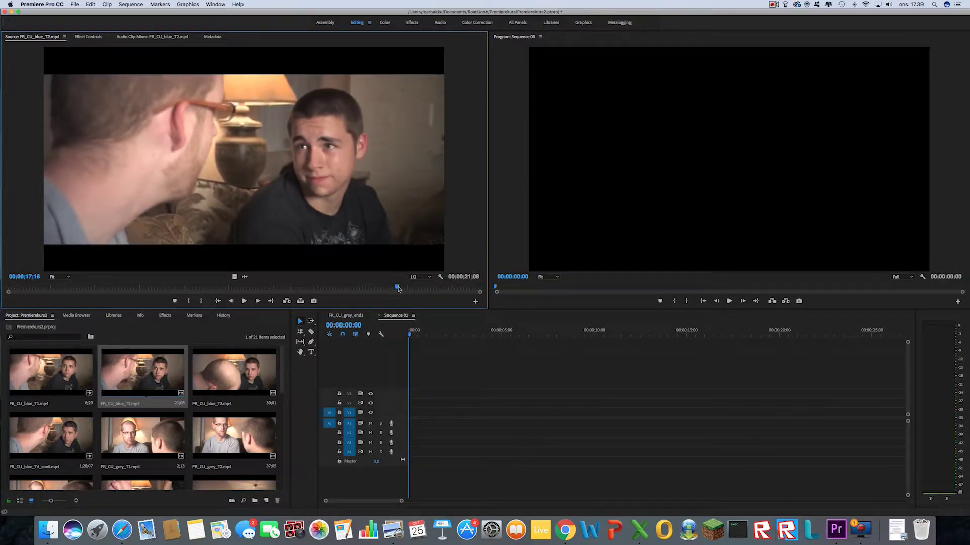
pyautogui.moveTo(396, 290)
pyautogui.mouseDown()
pyautogui.moveTo(233, 289)
pyautogui.moveTo(410, 288)
pyautogui.mouseUp()
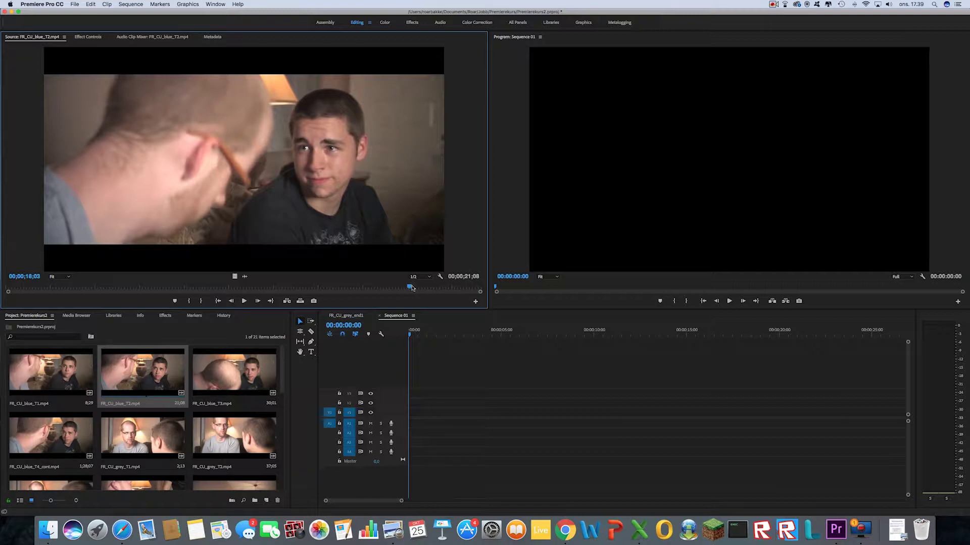
# Step: Play part of the take, then bring the source playhead back to its first frame
pyautogui.click(105, 292)
pyautogui.press('space')
pyautogui.click(32, 289)
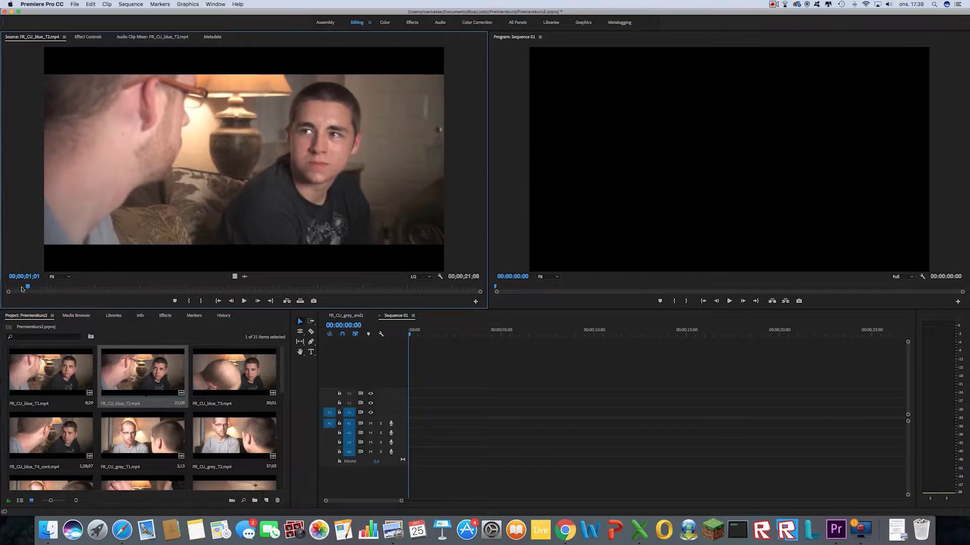
pyautogui.moveTo(32, 289); pyautogui.dragTo(11, 289)
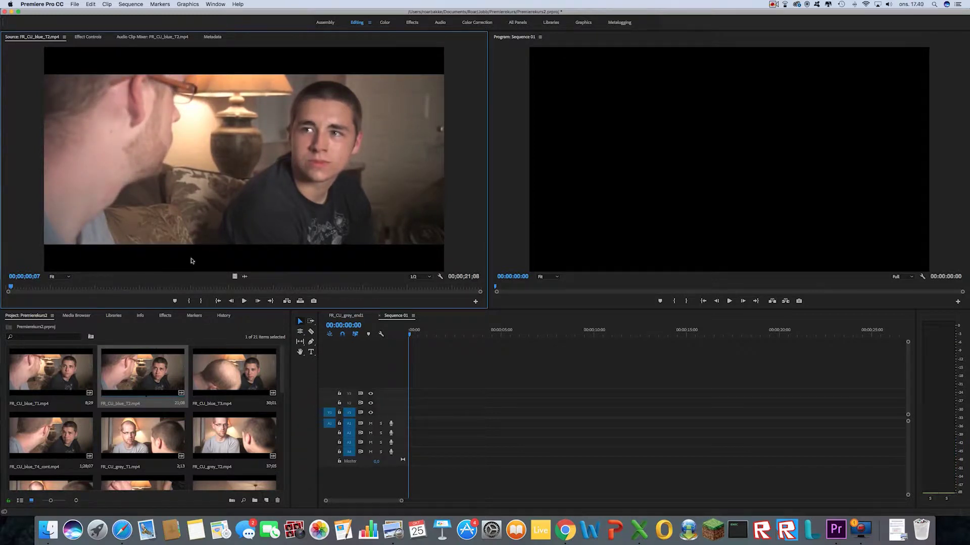
pyautogui.click(245, 301)
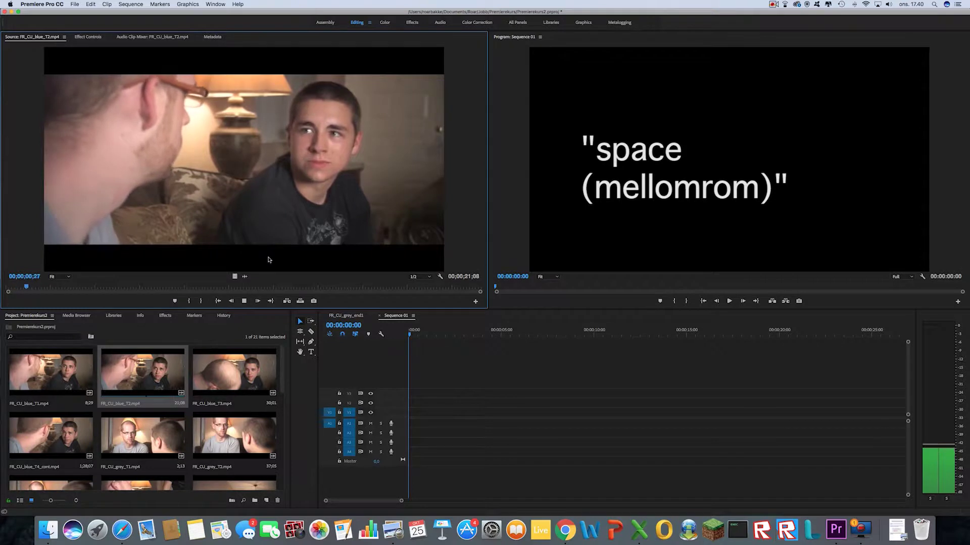
pyautogui.press('space')
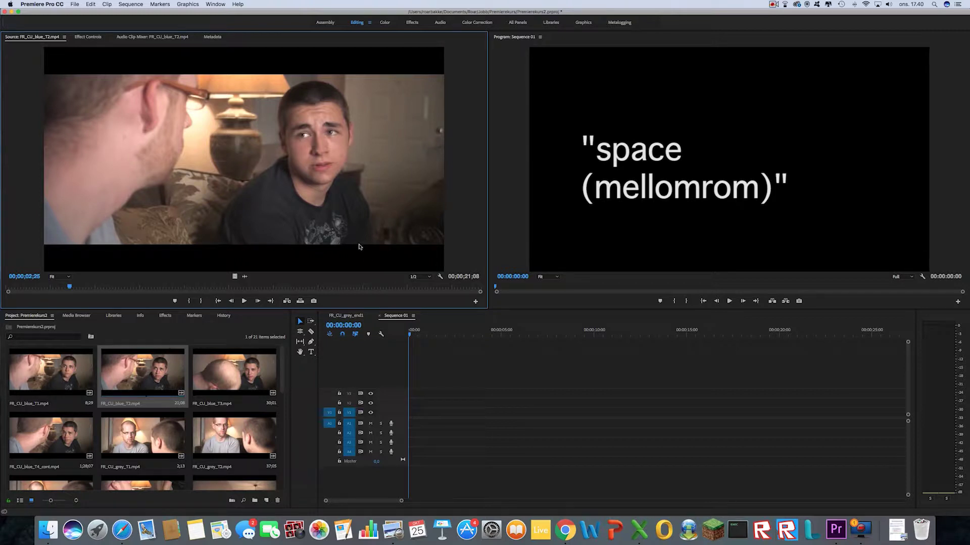
pyautogui.press('space')
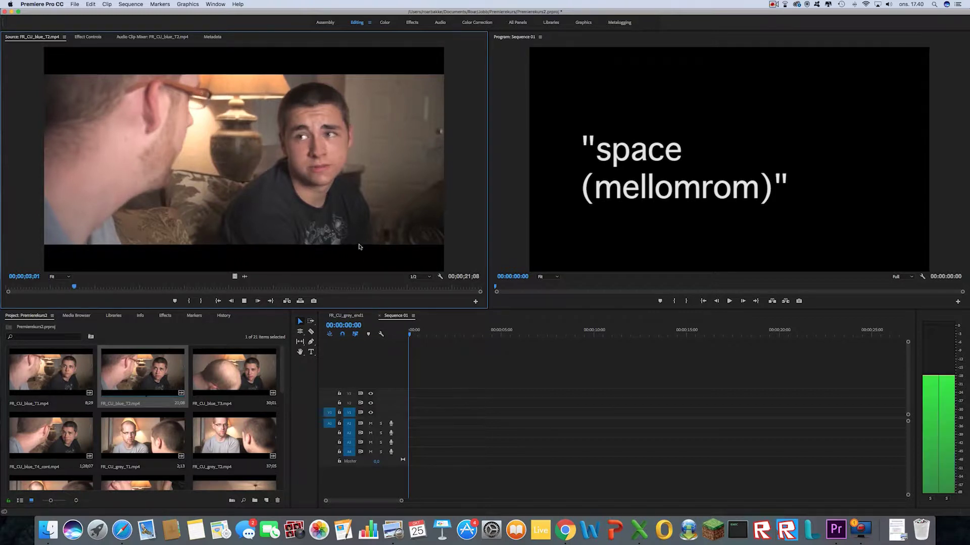
pyautogui.press('space')
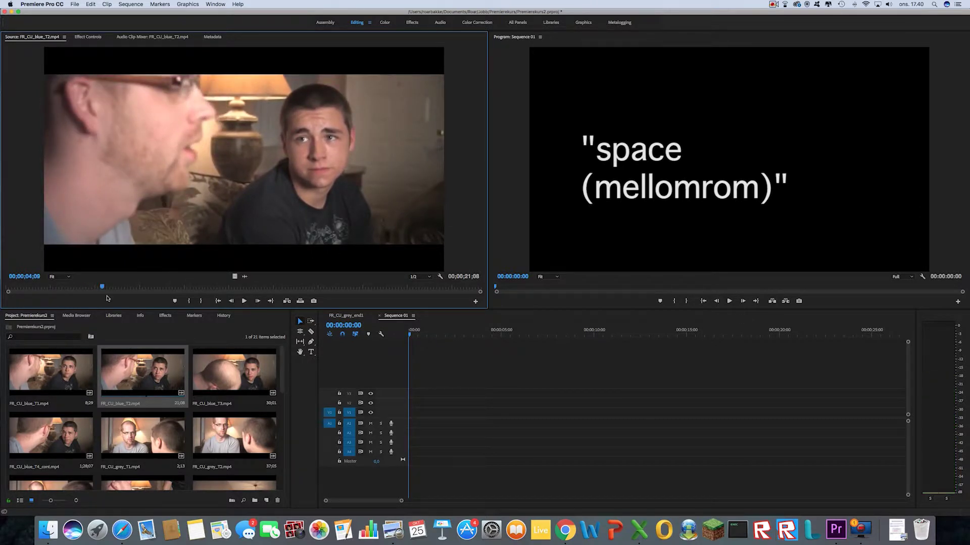
pyautogui.moveTo(102, 287); pyautogui.dragTo(8, 287)
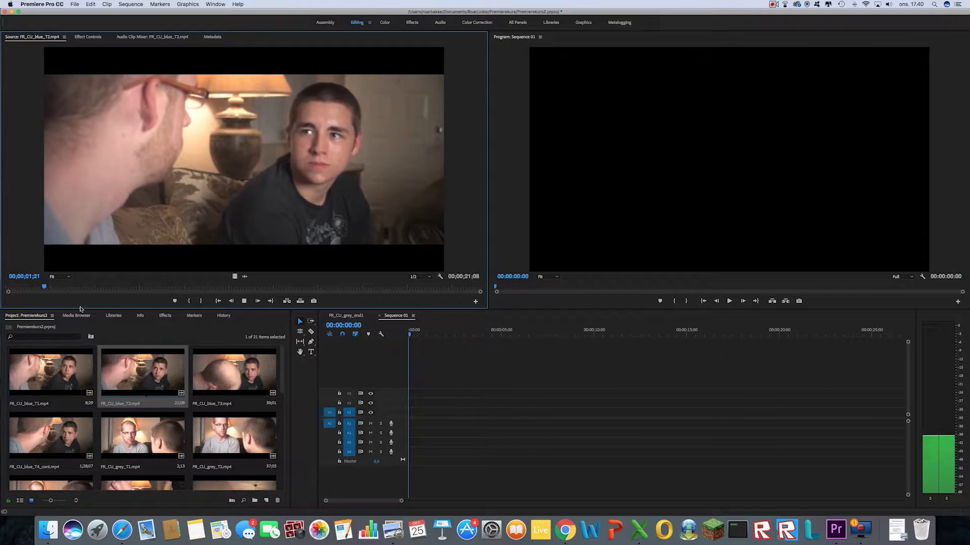
pyautogui.press('space')
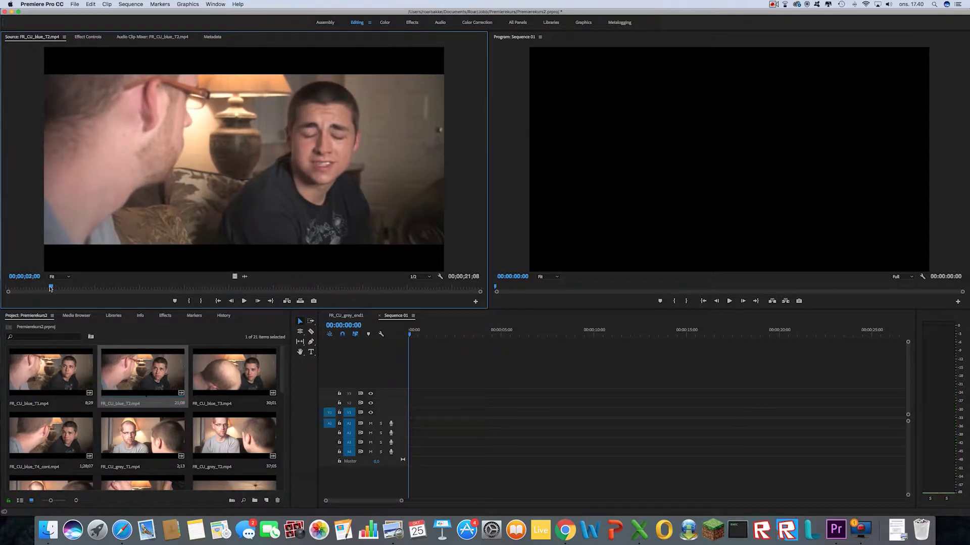
pyautogui.moveTo(51, 287); pyautogui.dragTo(8, 288)
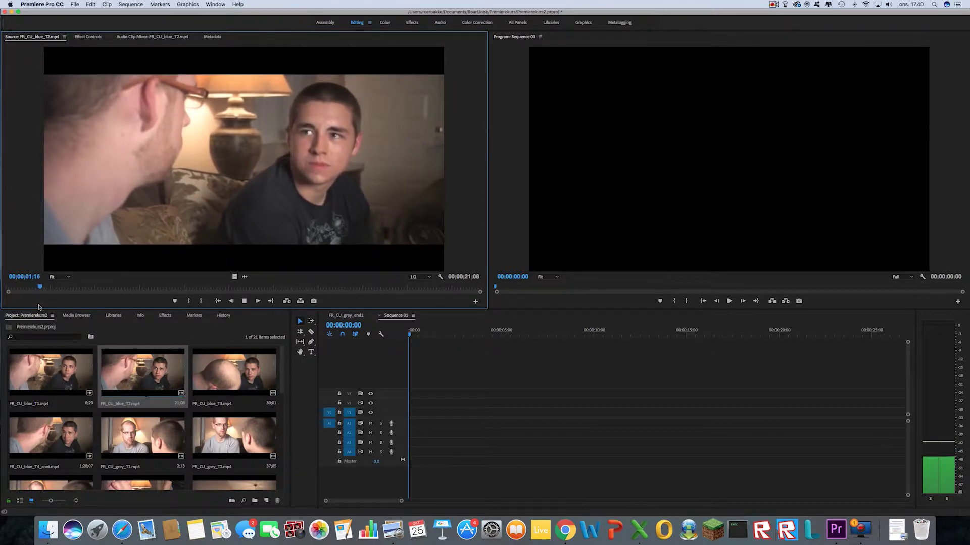
pyautogui.press('space')
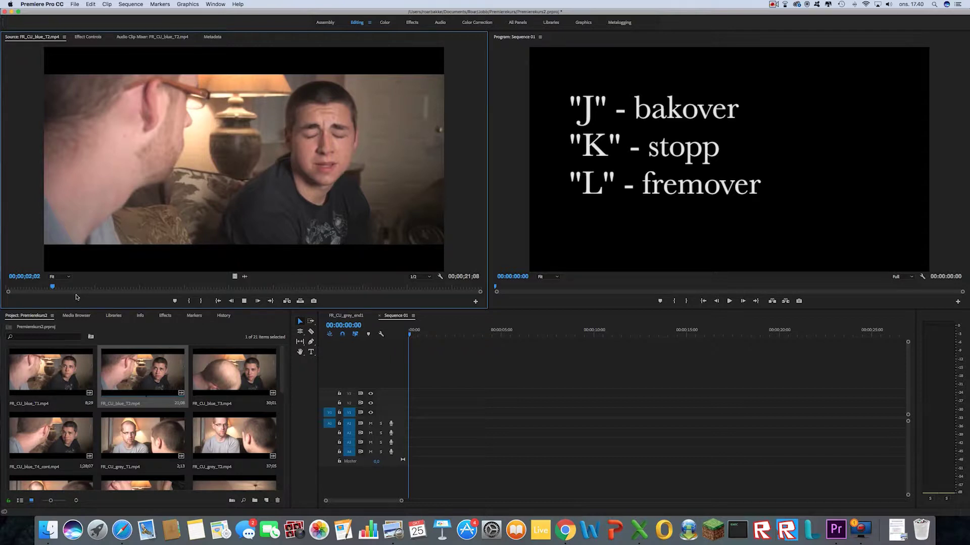
pyautogui.press('k')
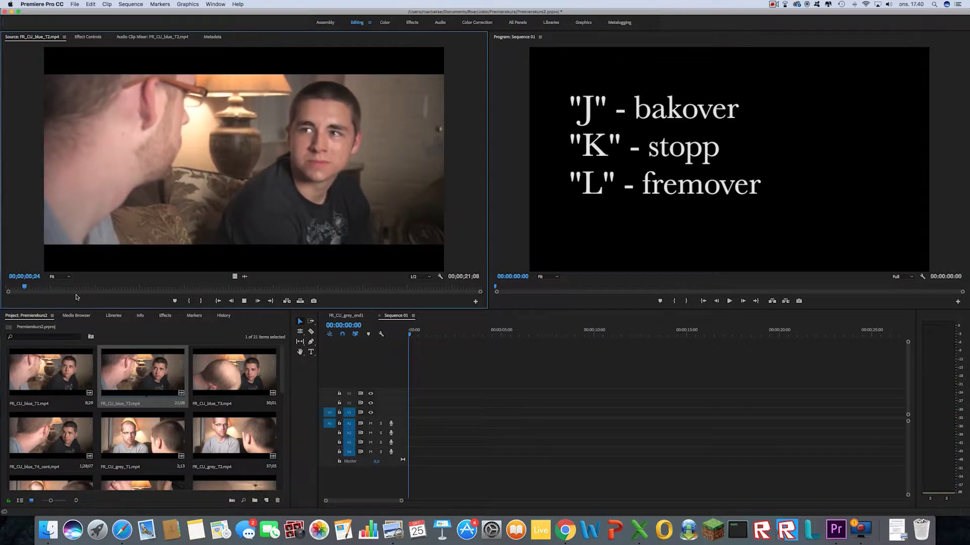
pyautogui.press('k')
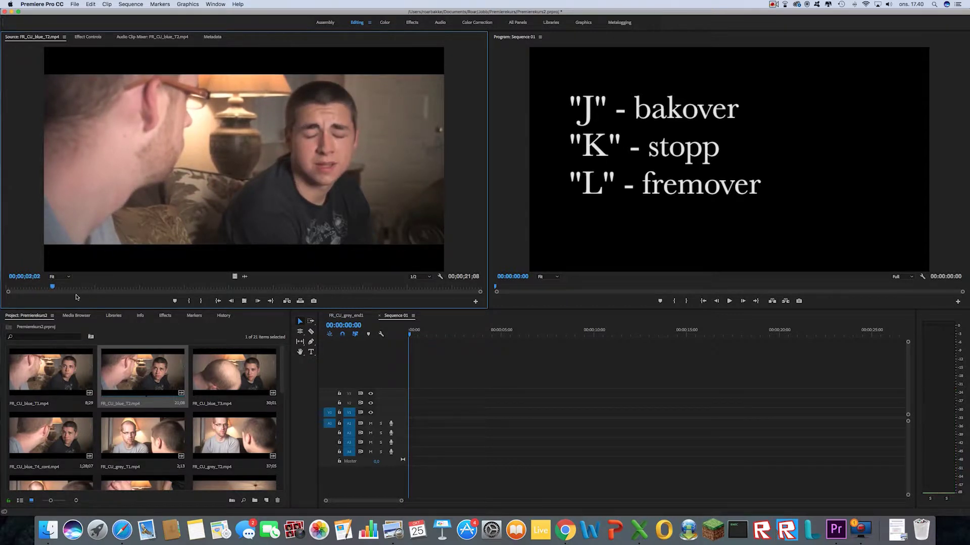
pyautogui.press('k')
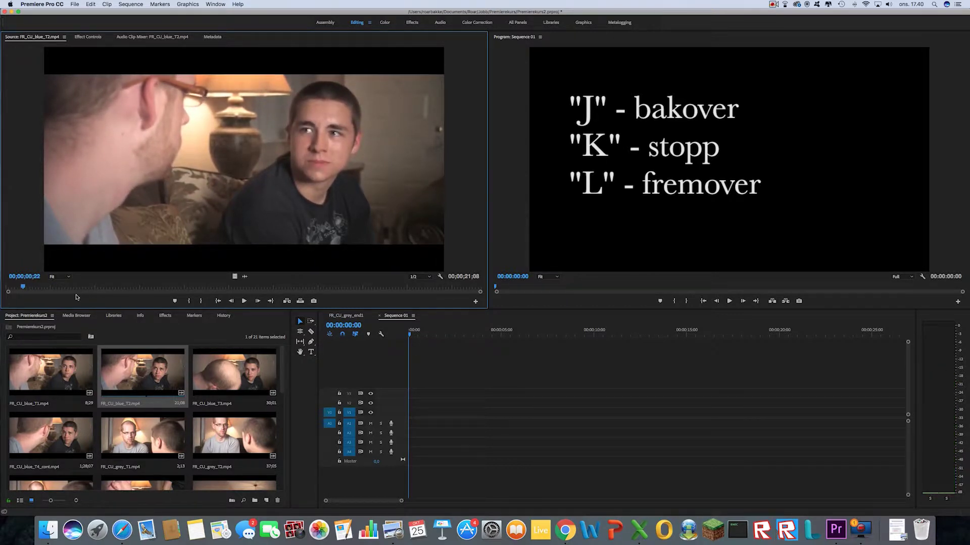
pyautogui.press('k')
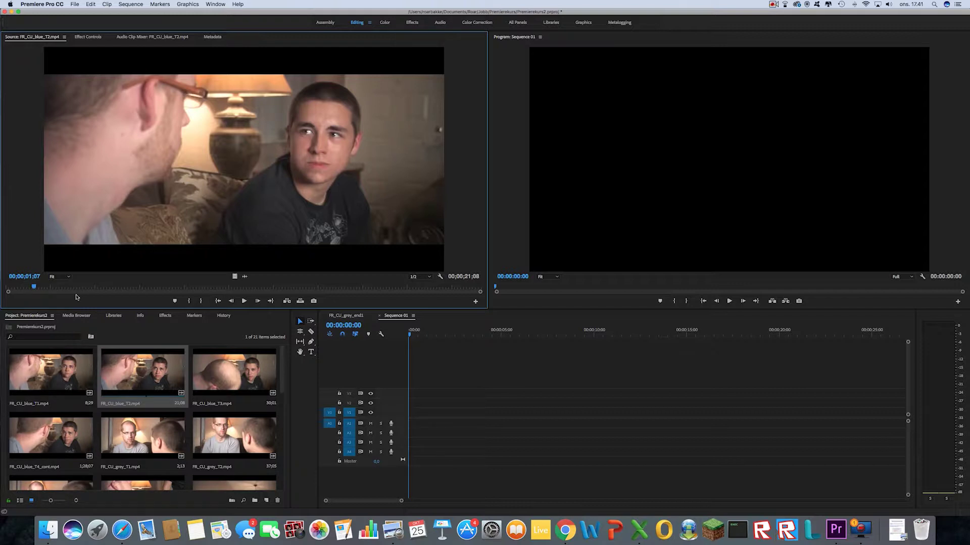
pyautogui.press('space')
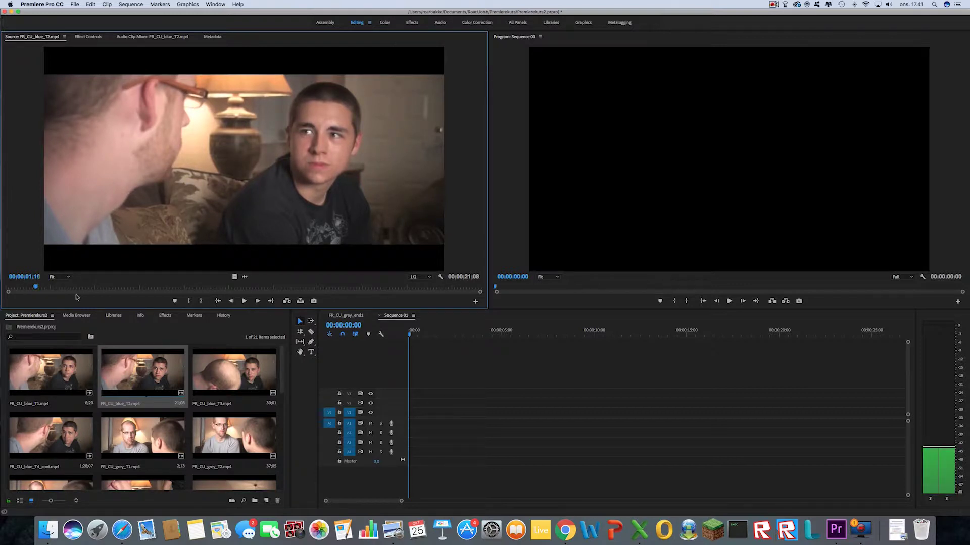
pyautogui.press('Left')
pyautogui.press('Left')
pyautogui.press('Left')
pyautogui.press('Left')
pyautogui.press('Left')
pyautogui.press('Left')
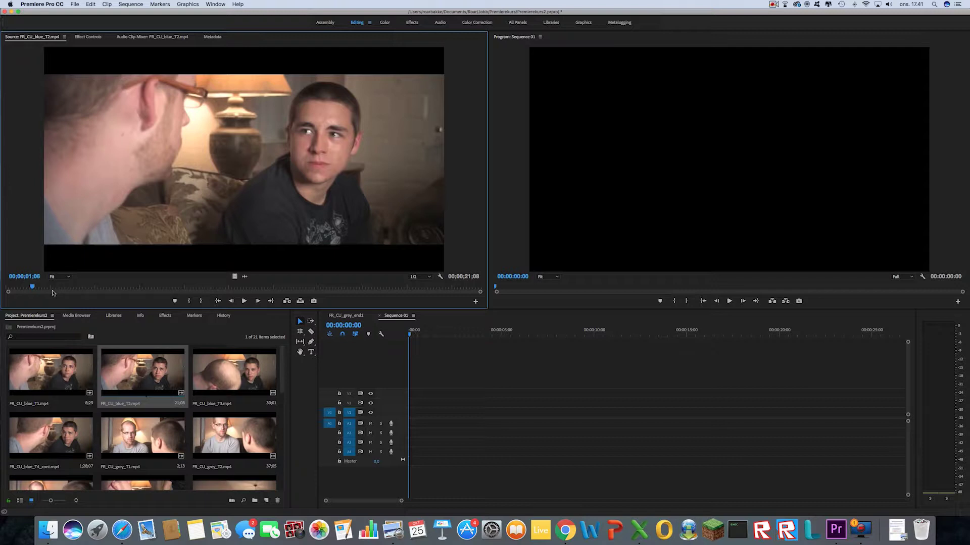
# Step: Mark In and Out points around a 9;08 portion of FR_CU_blue_T2
pyautogui.press('i')
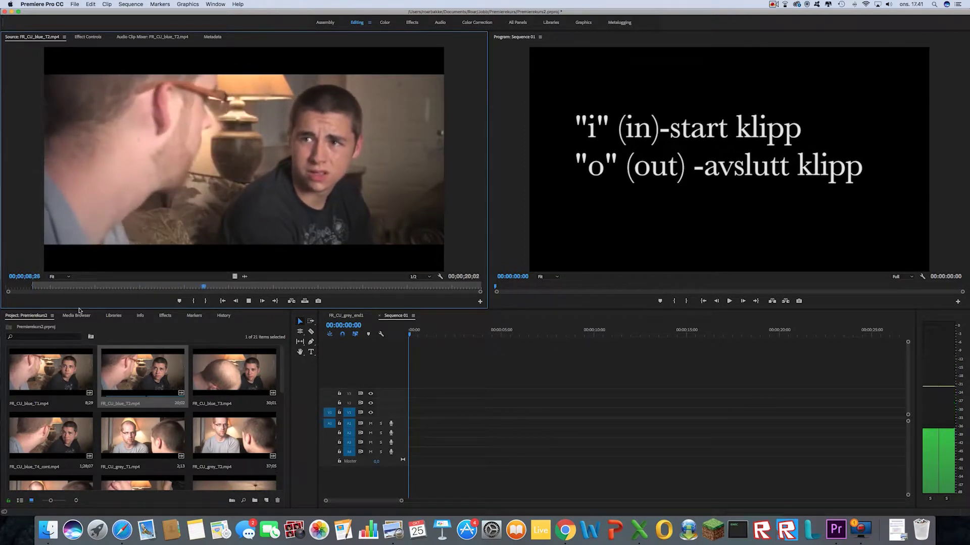
pyautogui.press('space')
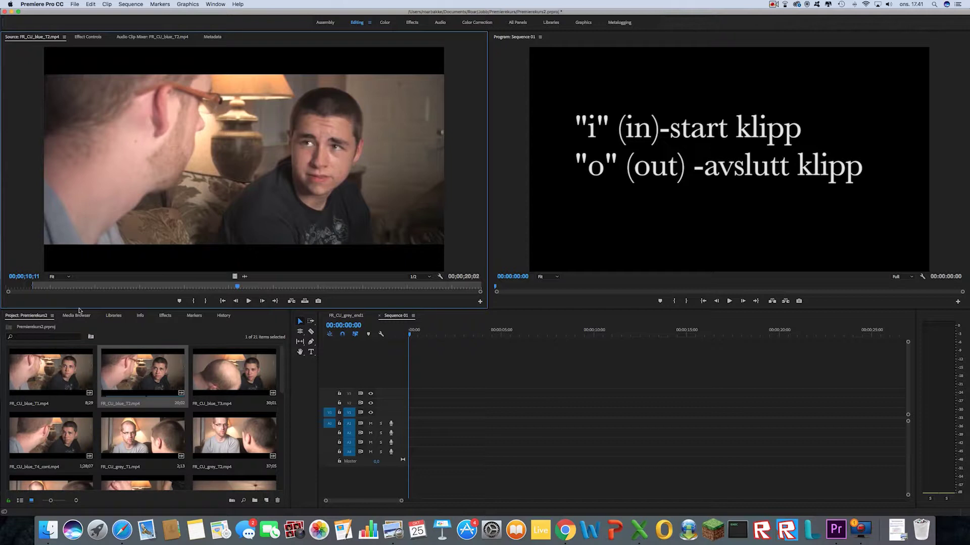
pyautogui.press('o')
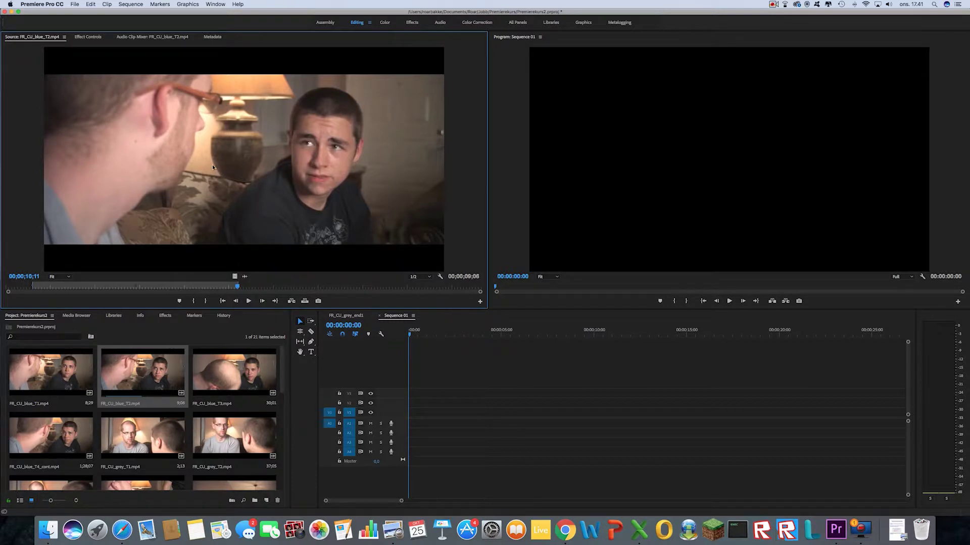
# Step: Drop the marked FR_CU_blue_T2 portion at the start of V1/A1 and preview it from the beginning
pyautogui.moveTo(298, 258); pyautogui.dragTo(410, 422)
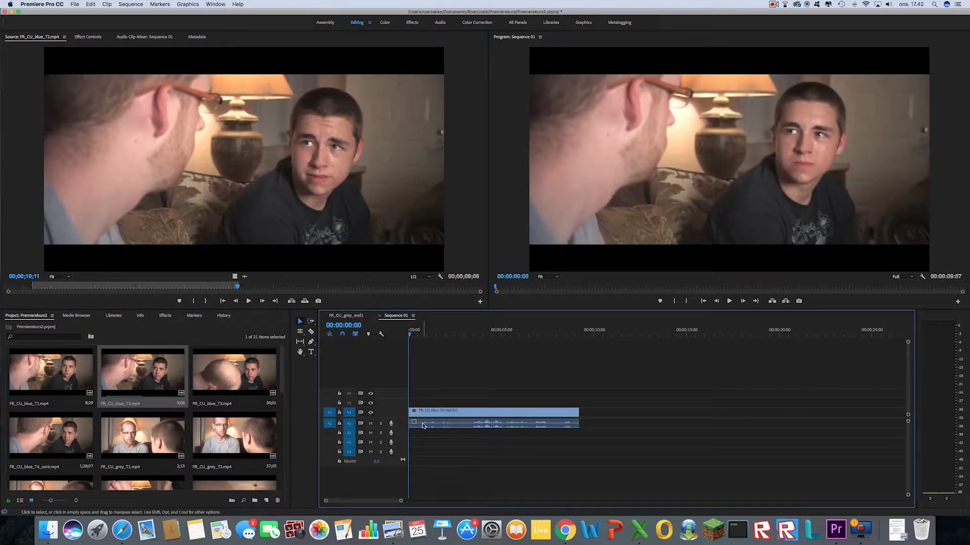
pyautogui.press('super+z')
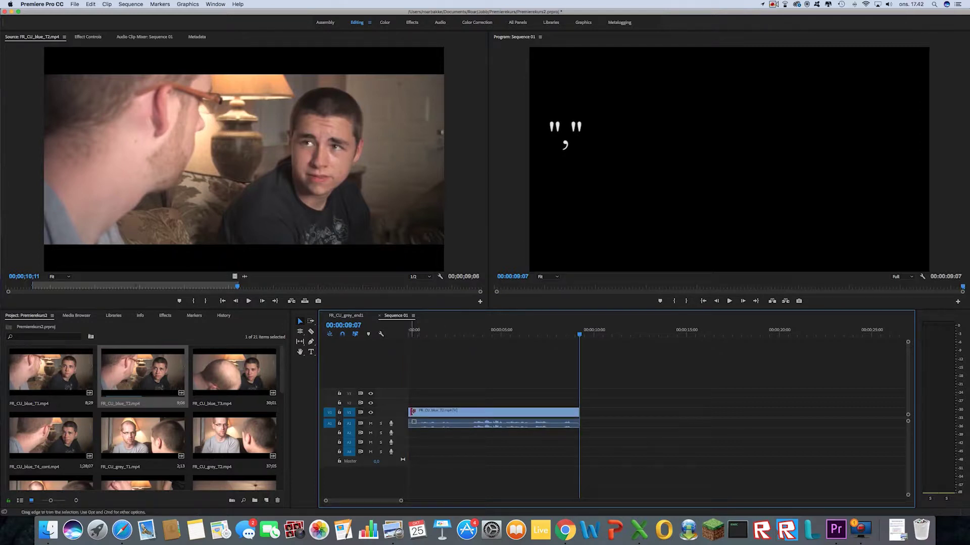
pyautogui.moveTo(581, 338)
pyautogui.mouseDown()
pyautogui.moveTo(601, 345)
pyautogui.moveTo(426, 336)
pyautogui.mouseUp()
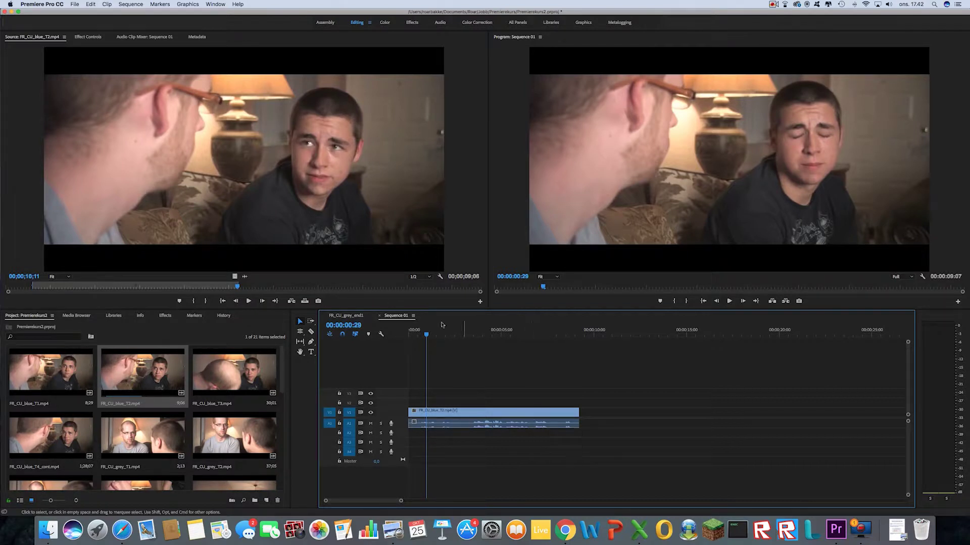
pyautogui.moveTo(427, 334); pyautogui.dragTo(410, 339)
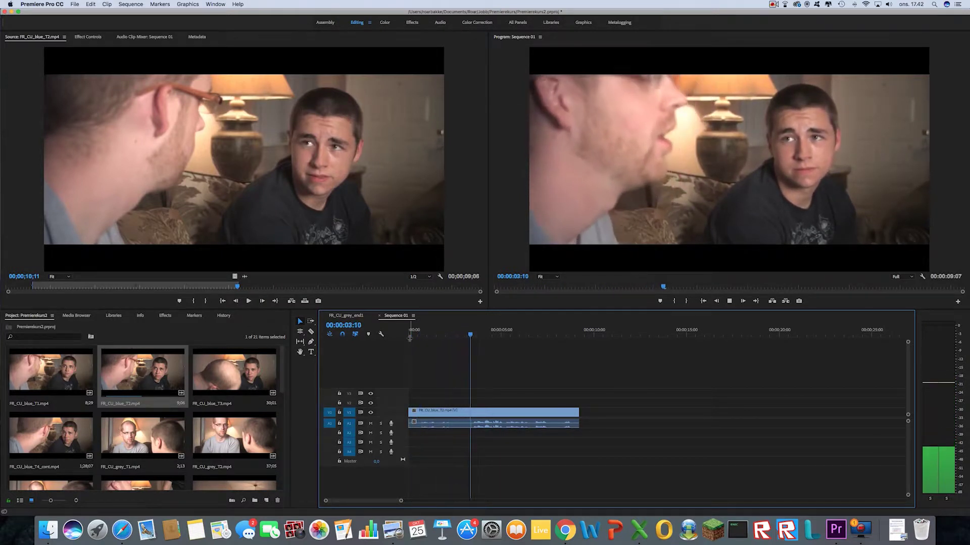
pyautogui.press('space')
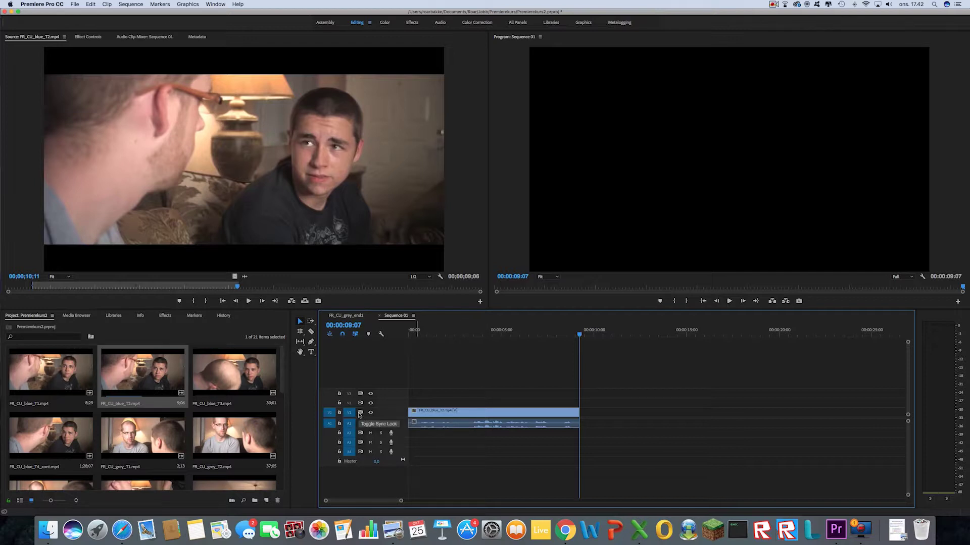
# Step: Place FR_CU_grey_T1.mp4 after the blue take and snap it flush, making the sequence 27;25
pyautogui.scroll(-2, 165, 404)
pyautogui.doubleClick(164, 390)
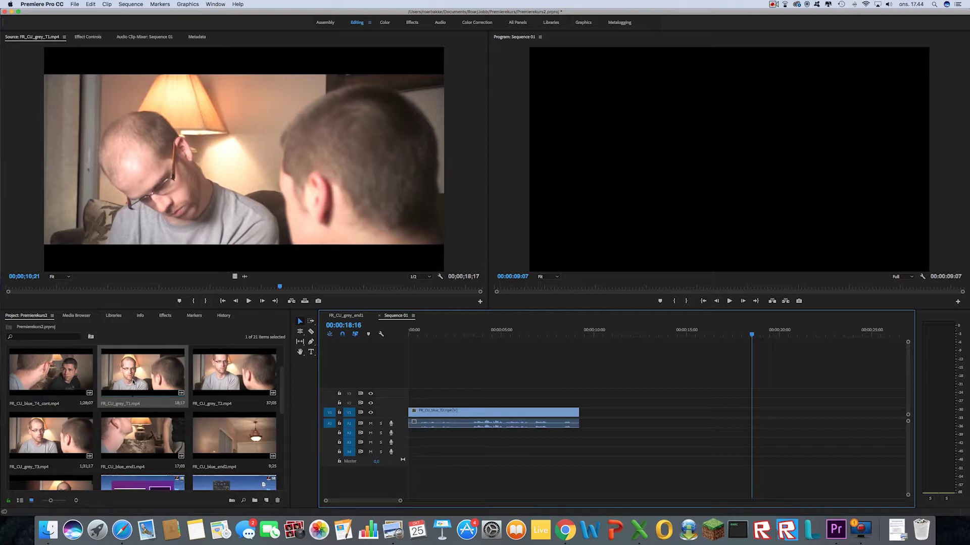
pyautogui.moveTo(133, 382); pyautogui.dragTo(599, 415)
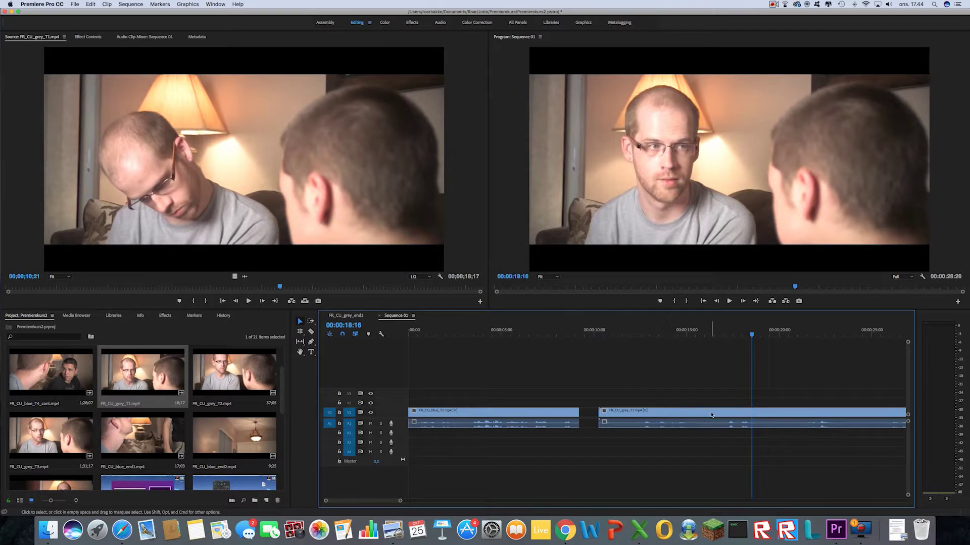
pyautogui.moveTo(712, 415); pyautogui.dragTo(667, 418)
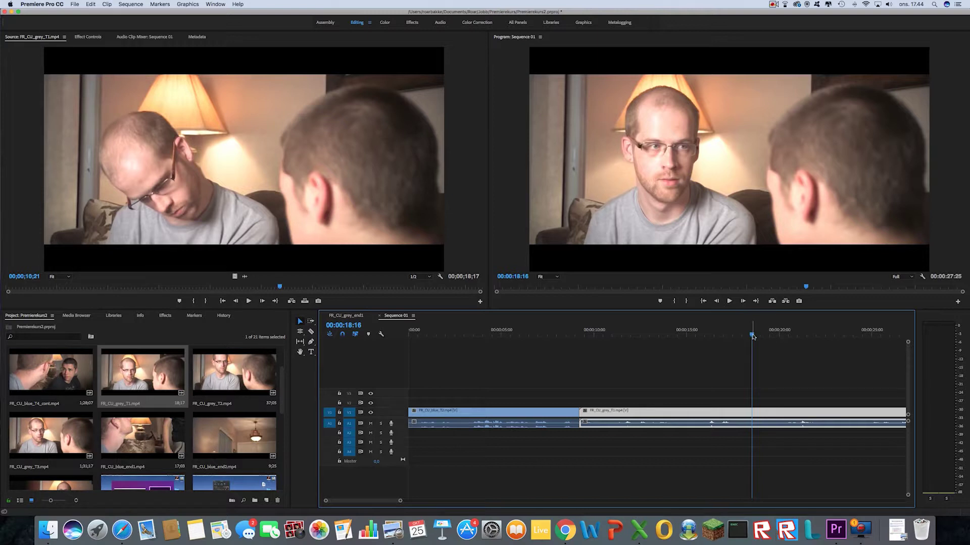
# Step: Play across the cut between the two clips, then park the playhead at 00:00:15:08
pyautogui.moveTo(752, 338); pyautogui.dragTo(607, 339)
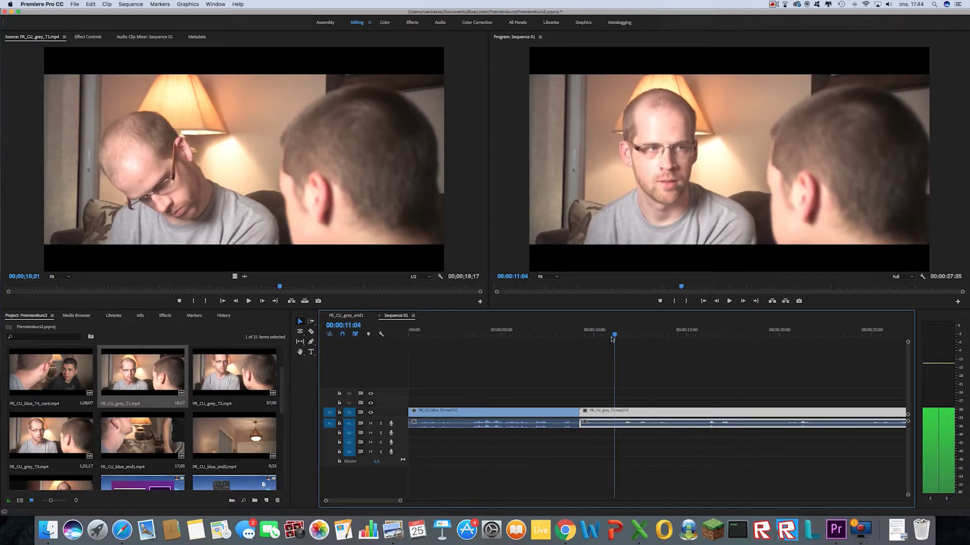
pyautogui.press('space')
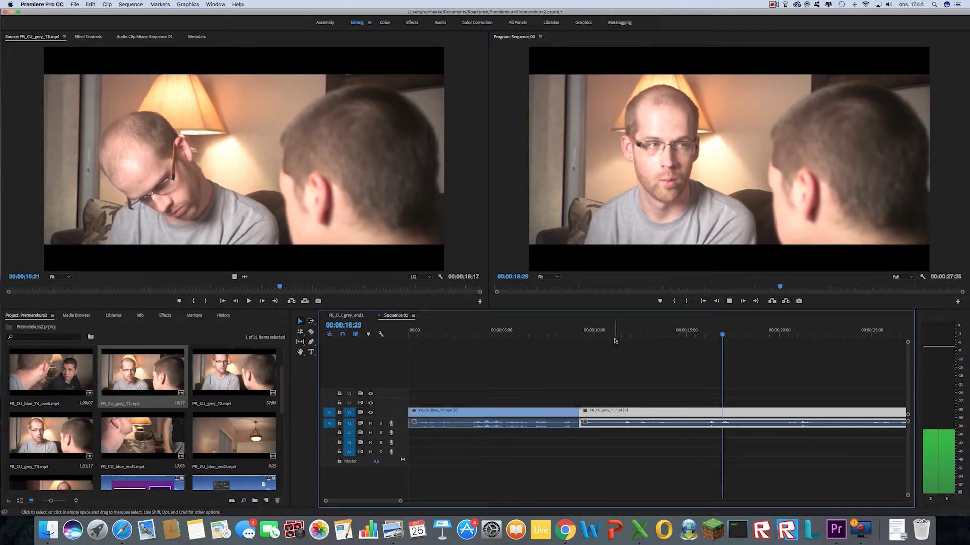
pyautogui.press('space')
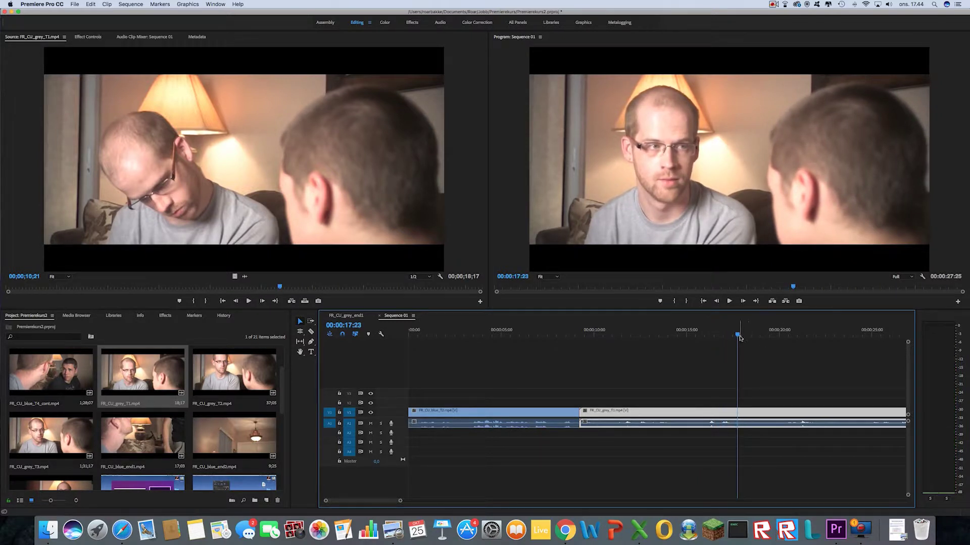
pyautogui.click(710, 337)
pyautogui.click(692, 338)
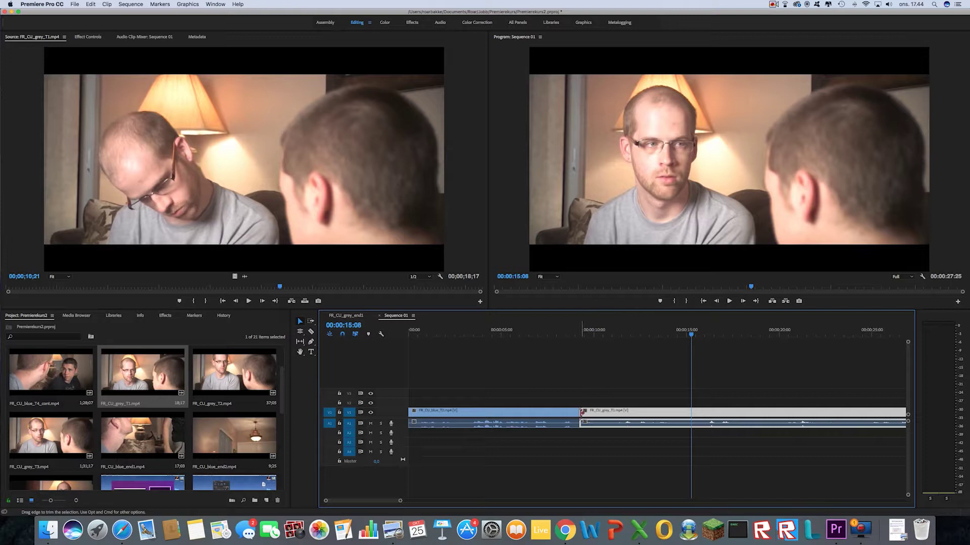
pyautogui.moveTo(583, 412); pyautogui.dragTo(691, 415)
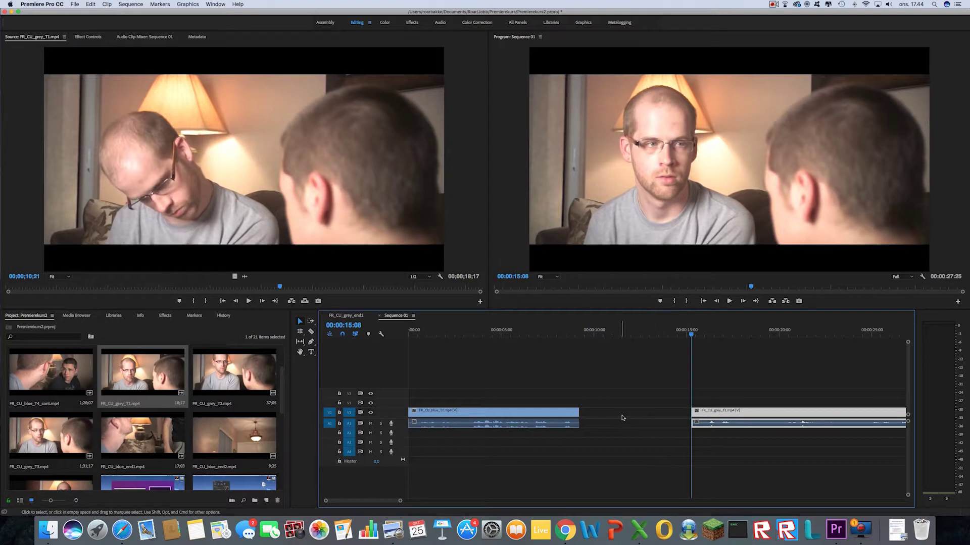
pyautogui.moveTo(788, 418); pyautogui.dragTo(681, 419)
pyautogui.press('super+z')
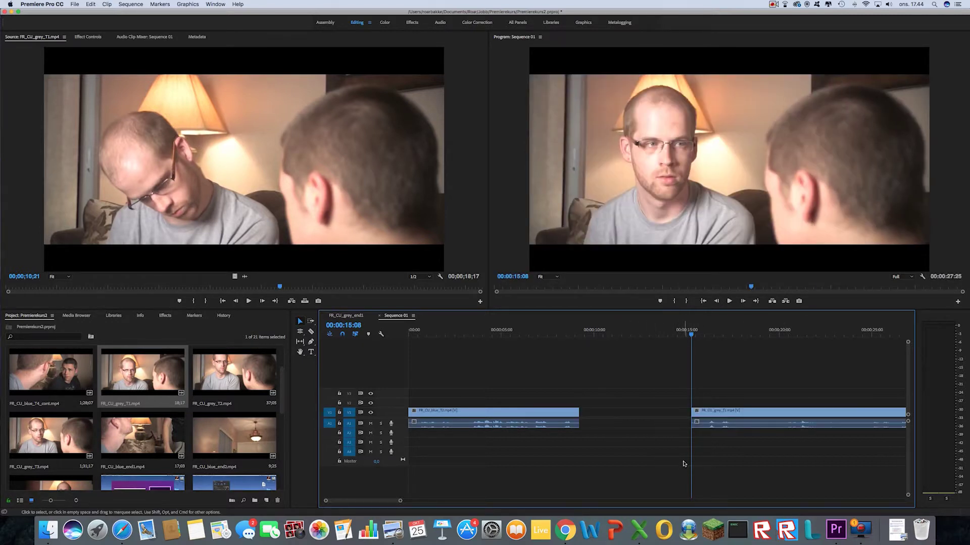
pyautogui.rightClick(625, 414)
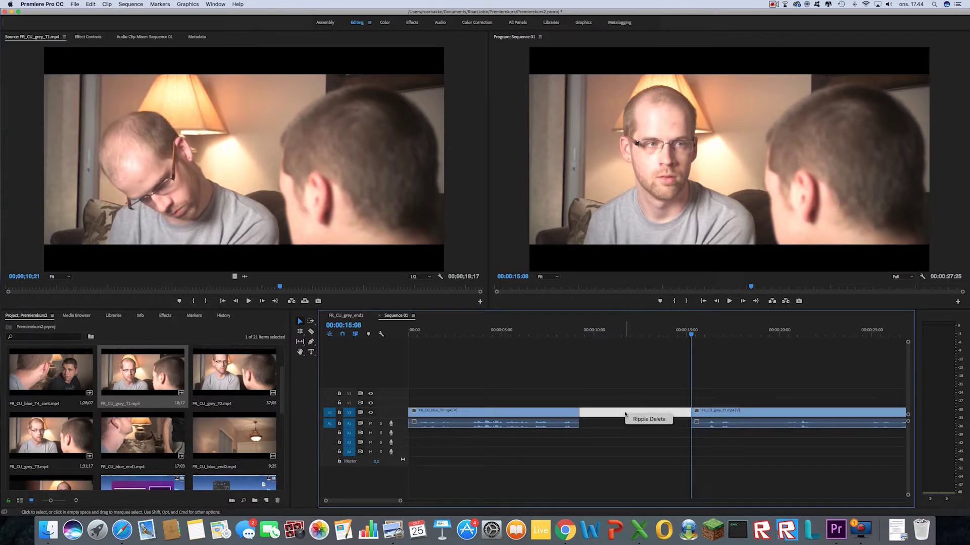
pyautogui.click(642, 420)
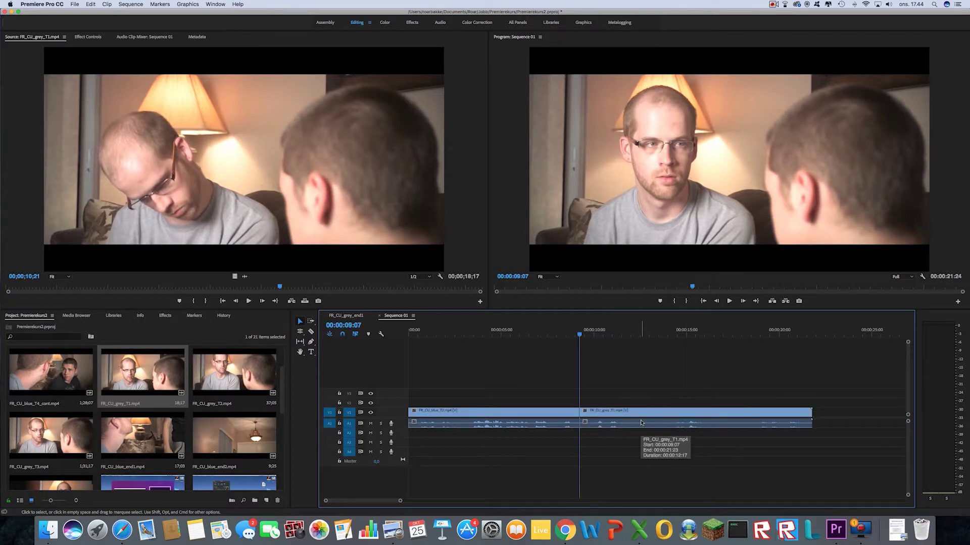
pyautogui.press('super+z')
pyautogui.click(635, 418)
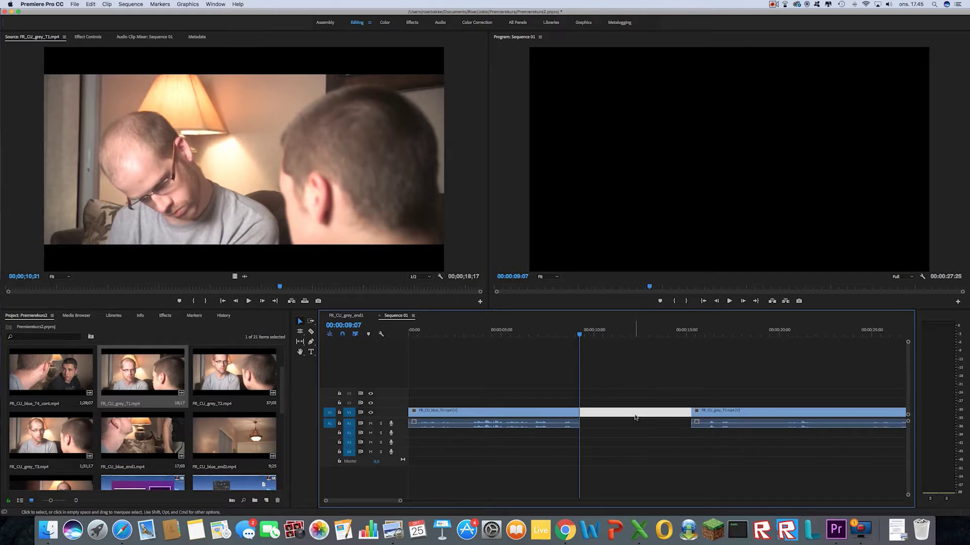
pyautogui.press('Delete')
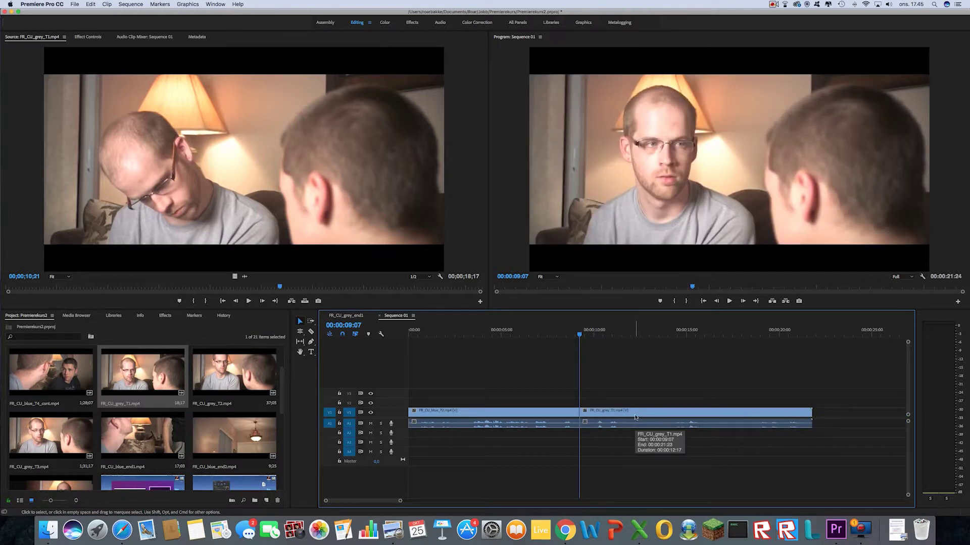
pyautogui.press('super+z')
pyautogui.press('super+z')
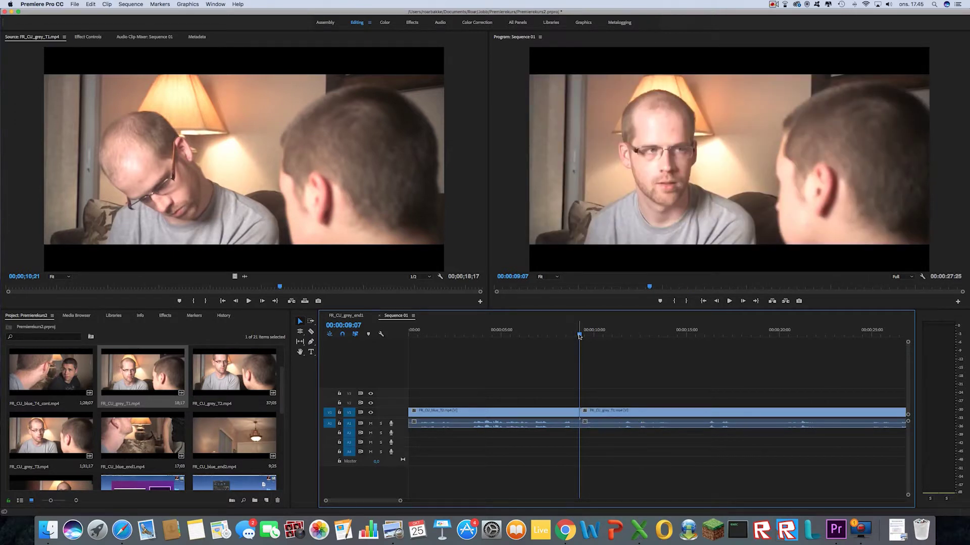
# Step: Review the cut and park the playhead at 15:09, where the grey clip should begin
pyautogui.moveTo(581, 334); pyautogui.dragTo(680, 343)
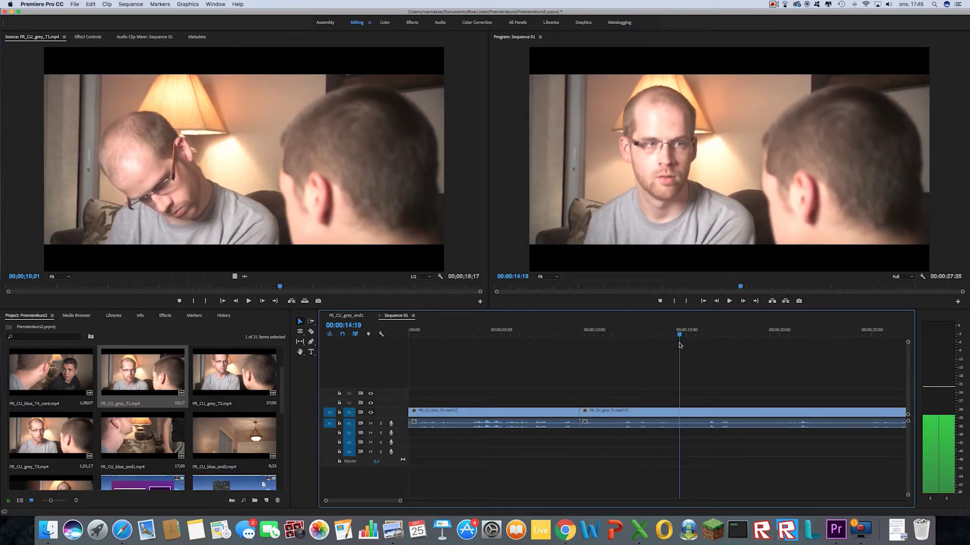
pyautogui.press('space')
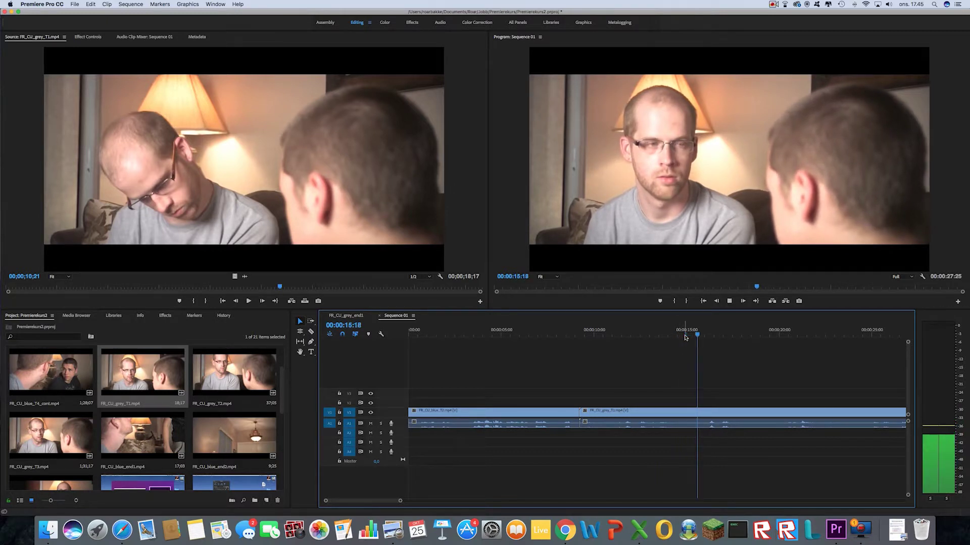
pyautogui.click(710, 338)
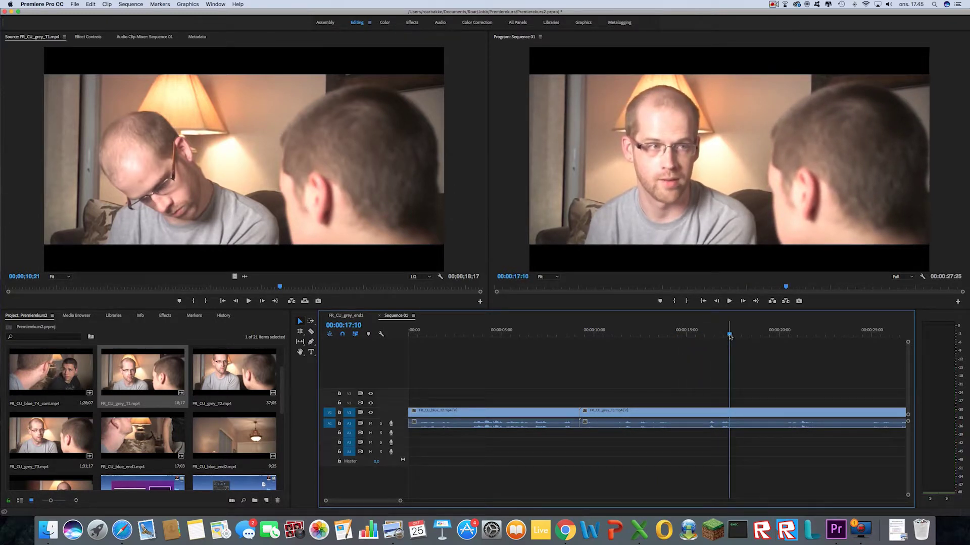
pyautogui.moveTo(709, 340); pyautogui.dragTo(690, 339)
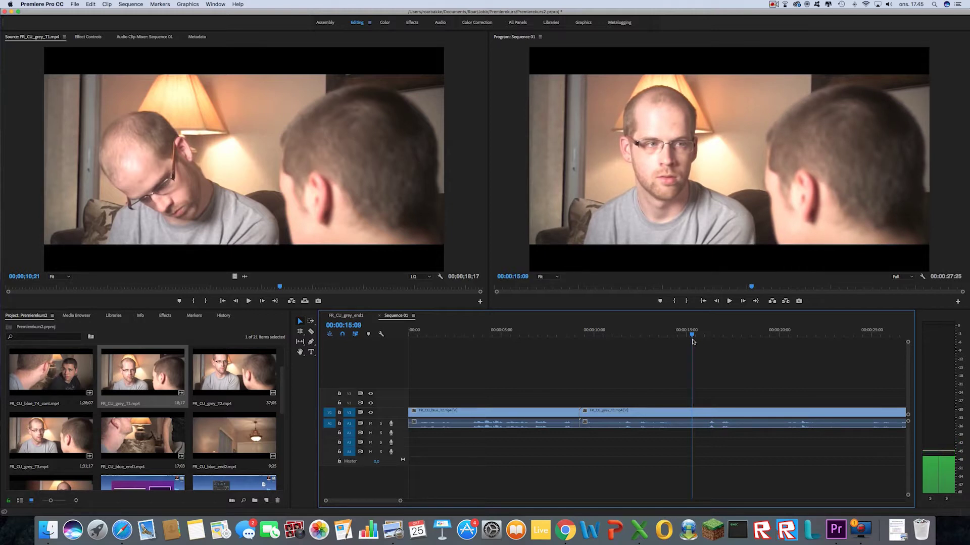
# Step: Ripple-trim the grey clip's head to the playhead, save, and play the new 21;22 cut
pyautogui.press('q')
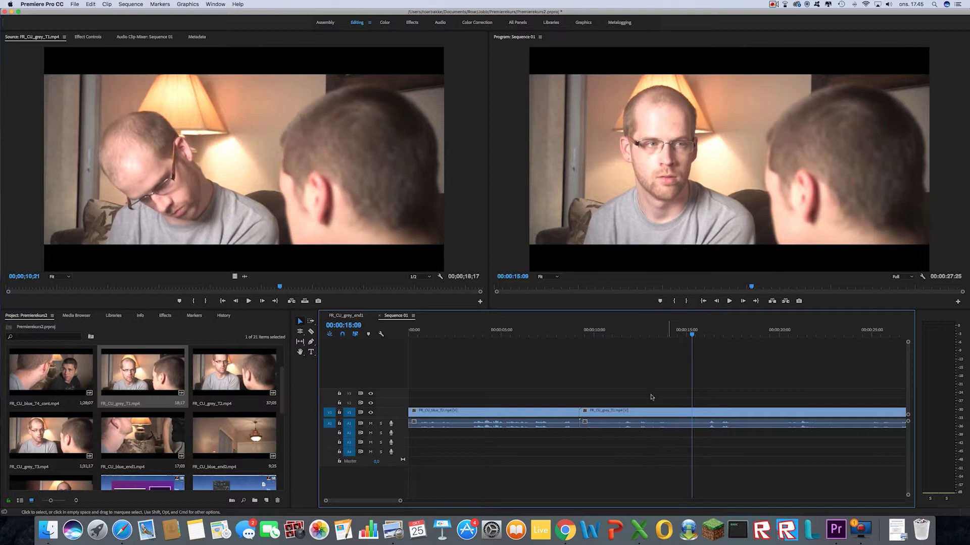
pyautogui.press('cmd+s')
pyautogui.press('q')
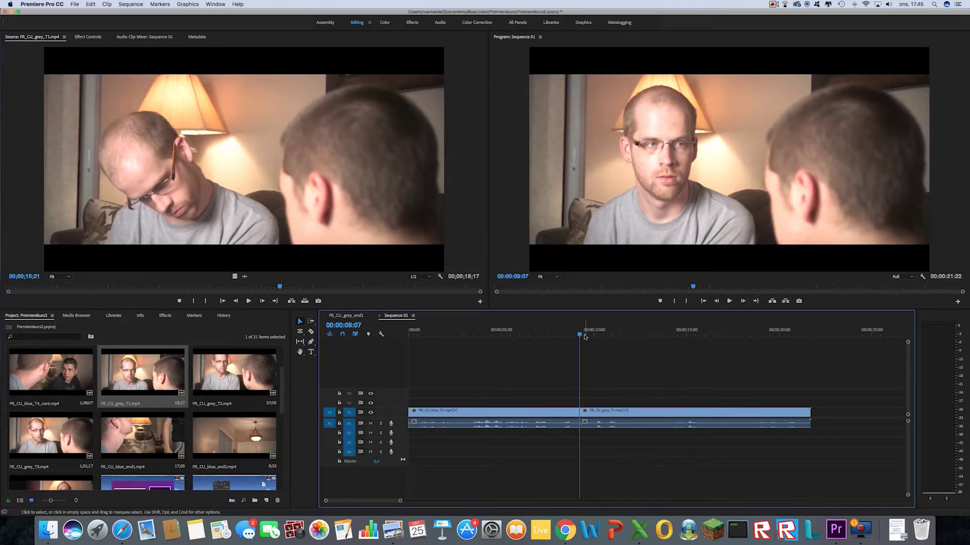
pyautogui.click(544, 336)
pyautogui.press('space')
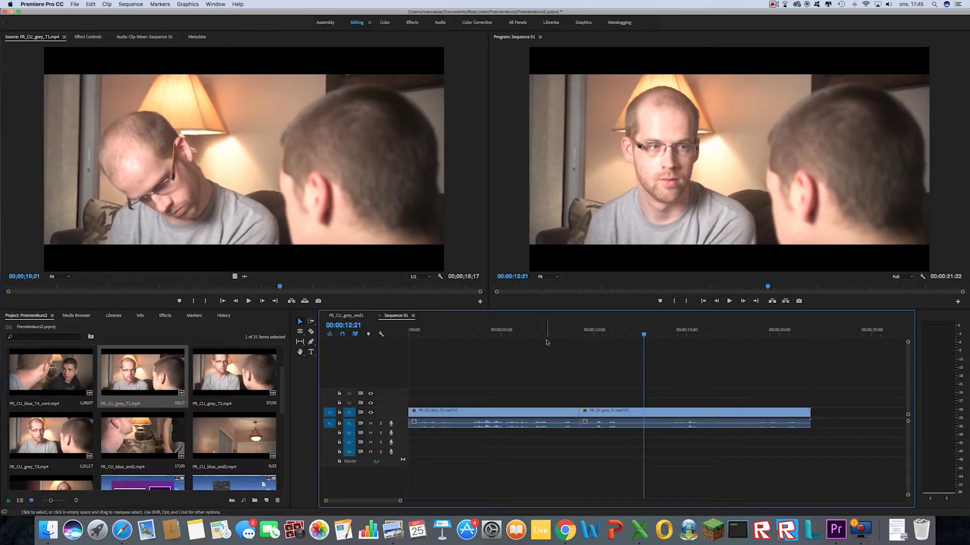
pyautogui.moveTo(645, 335); pyautogui.dragTo(560, 337)
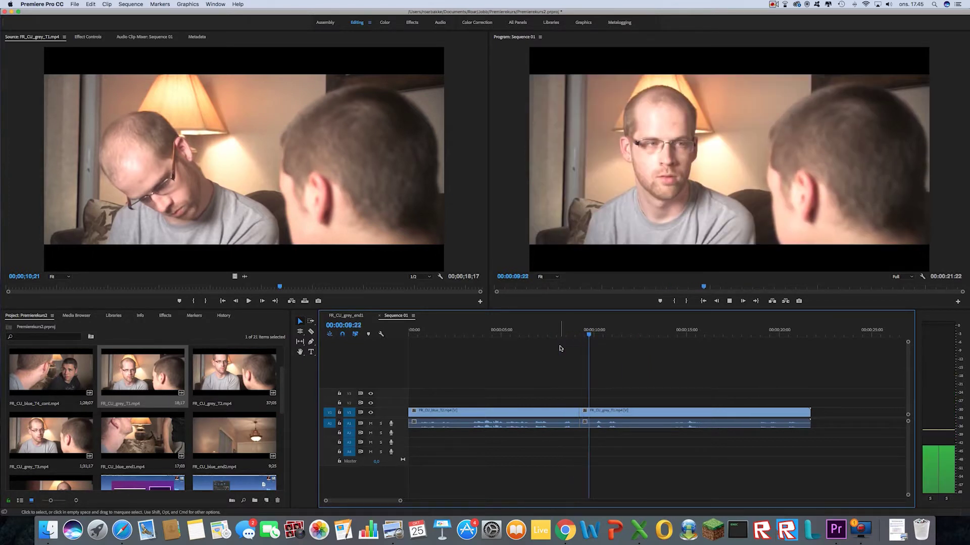
pyautogui.press('space')
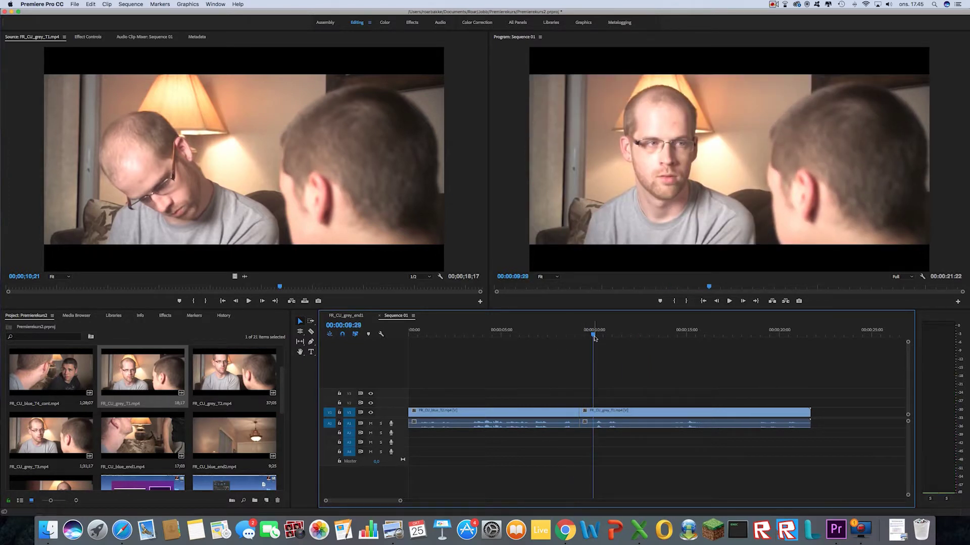
pyautogui.moveTo(595, 338); pyautogui.dragTo(588, 337)
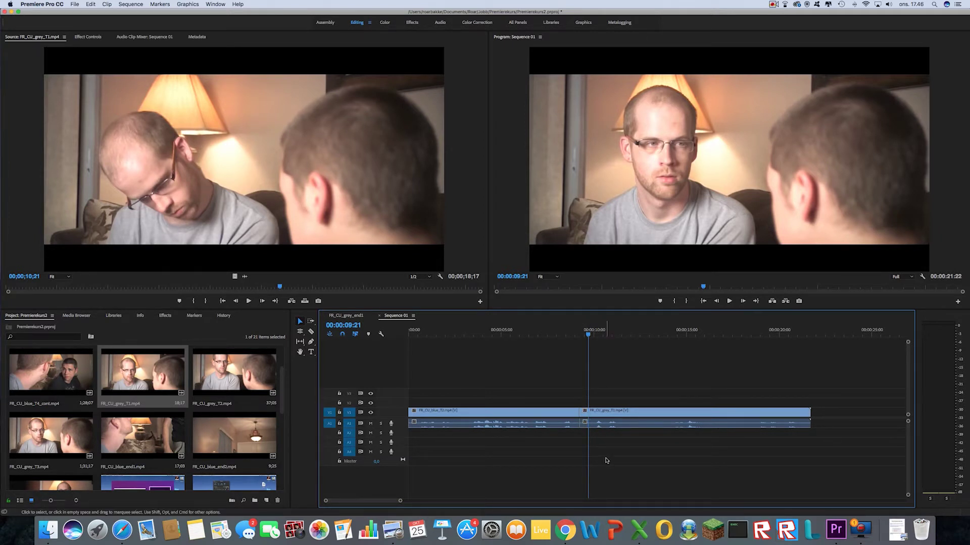
pyautogui.press('q')
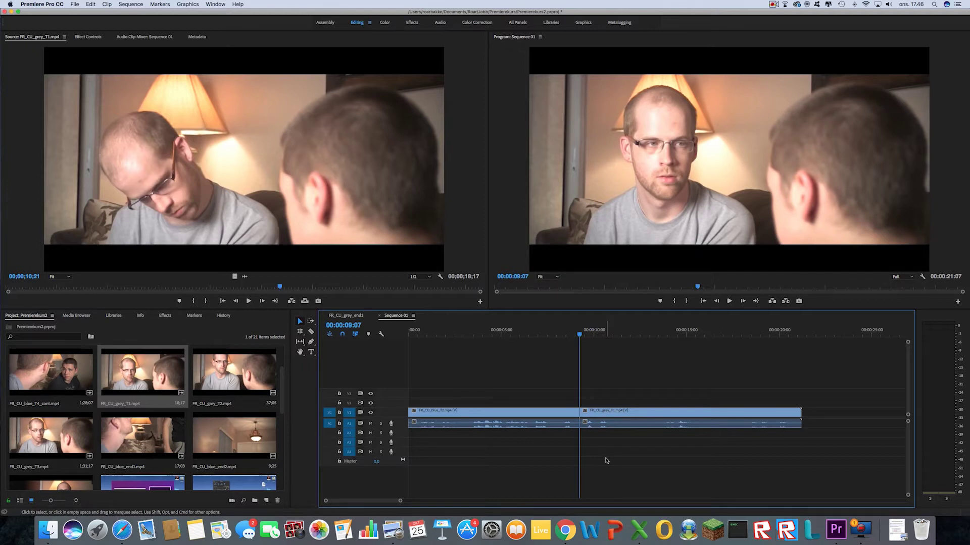
pyautogui.press('super+z')
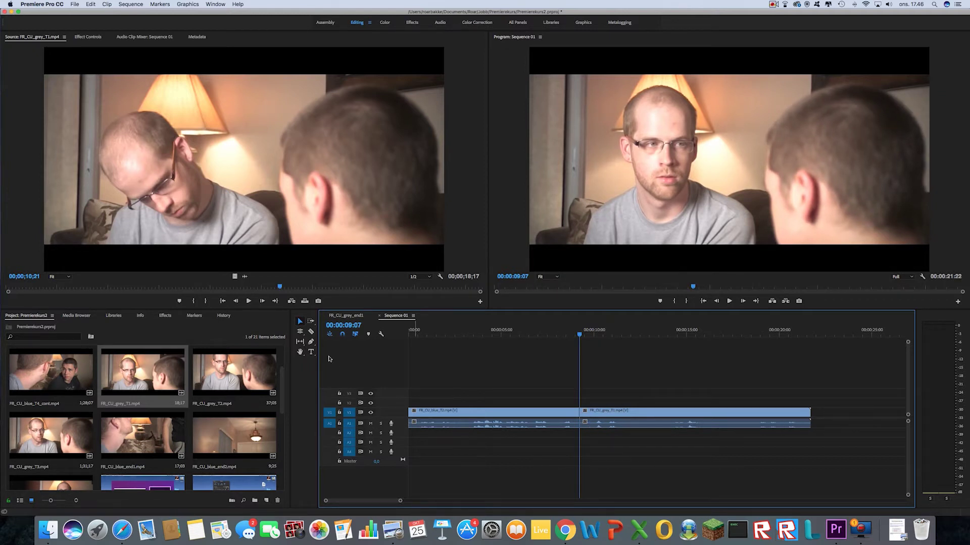
# Step: With the Ripple Edit Tool, drag the grey clip's in point 15 frames right, then return to Selection
pyautogui.click(301, 333)
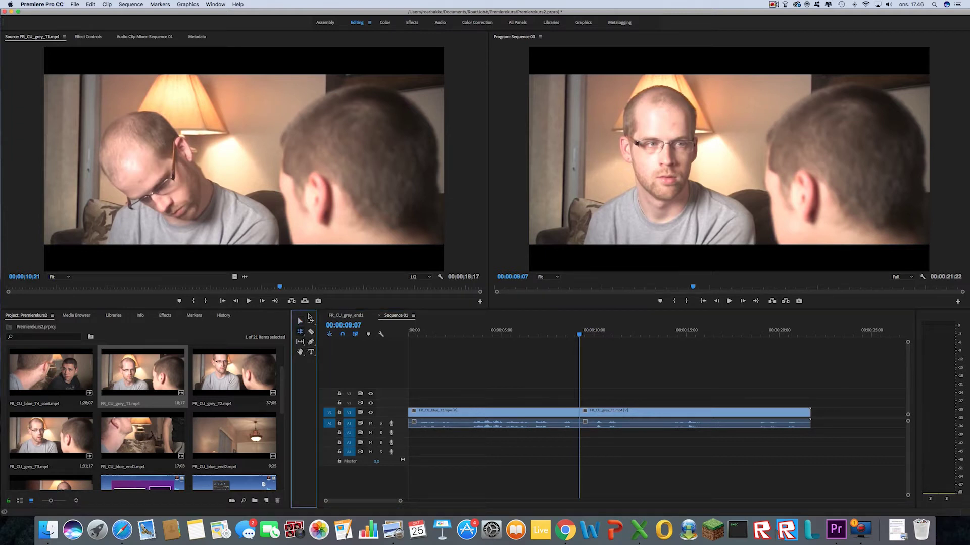
pyautogui.click(301, 334)
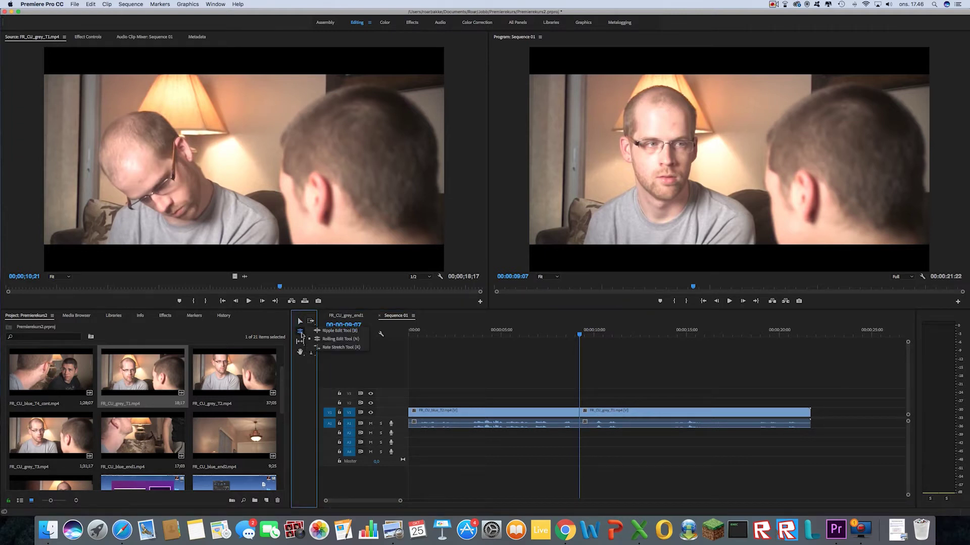
pyautogui.click(337, 330)
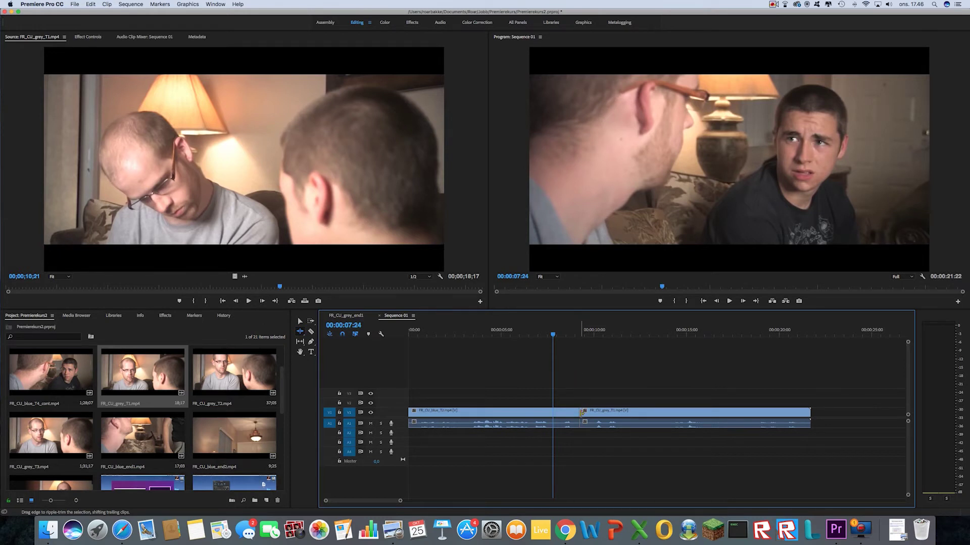
pyautogui.moveTo(582, 412); pyautogui.dragTo(591, 413)
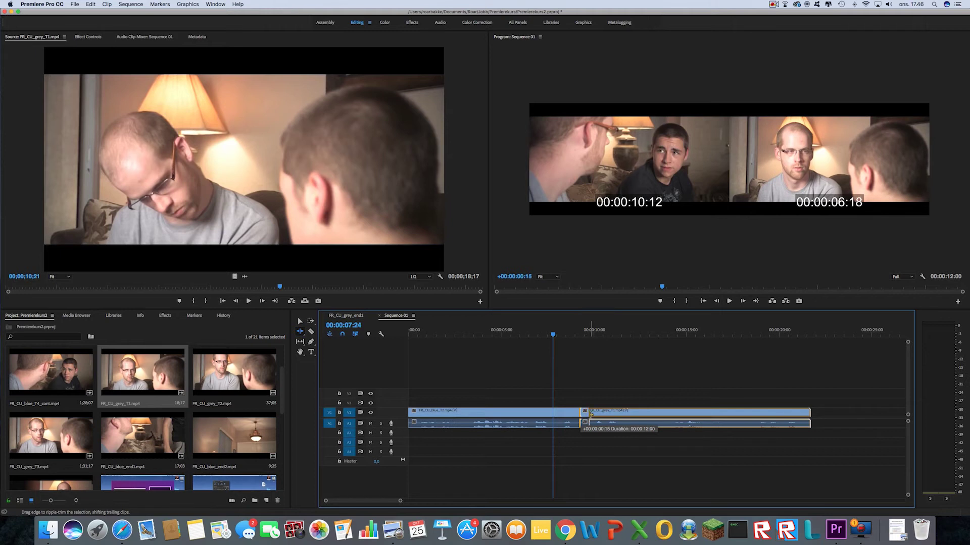
pyautogui.moveTo(591, 413); pyautogui.dragTo(591, 413)
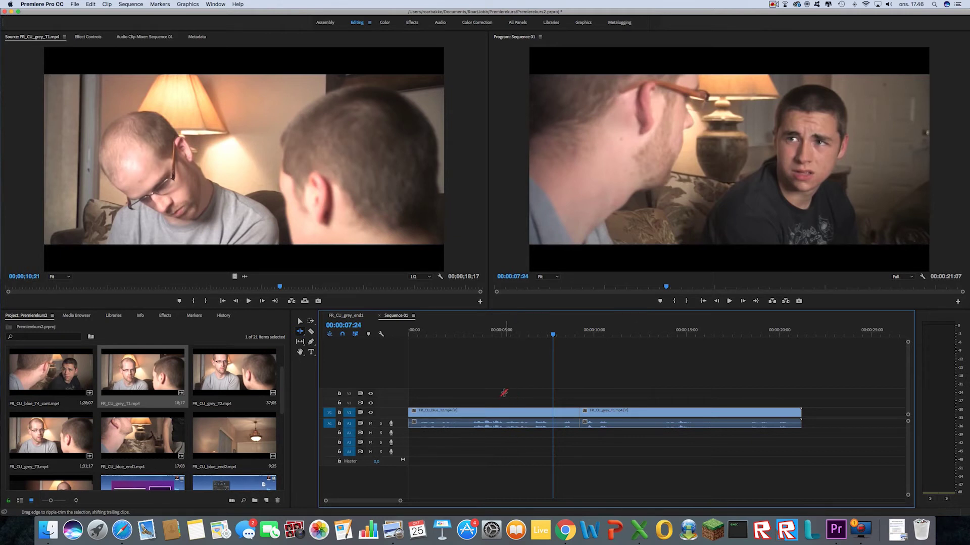
pyautogui.press('v')
pyautogui.press('v')
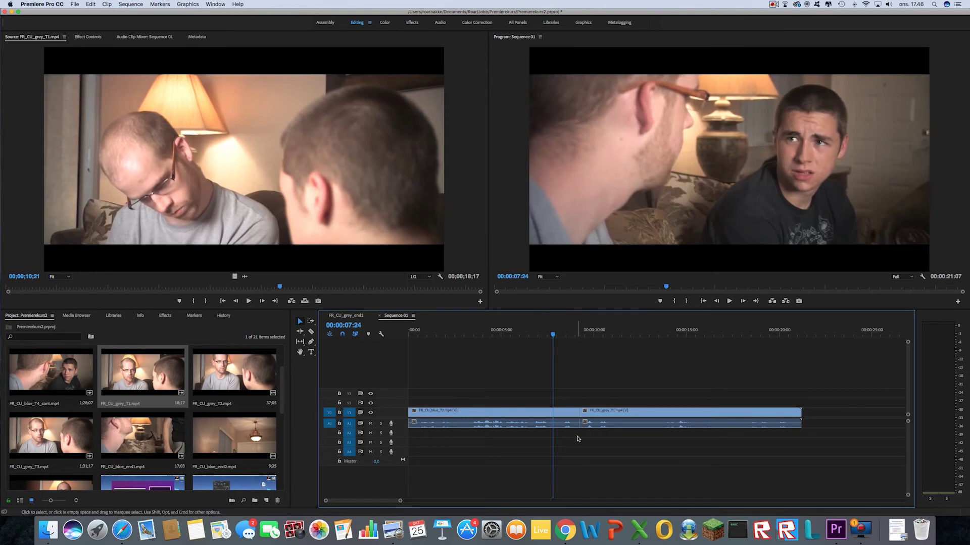
# Step: Step the playhead through the sequence's start, the cut and the end
pyautogui.press('Up')
pyautogui.press('Down')
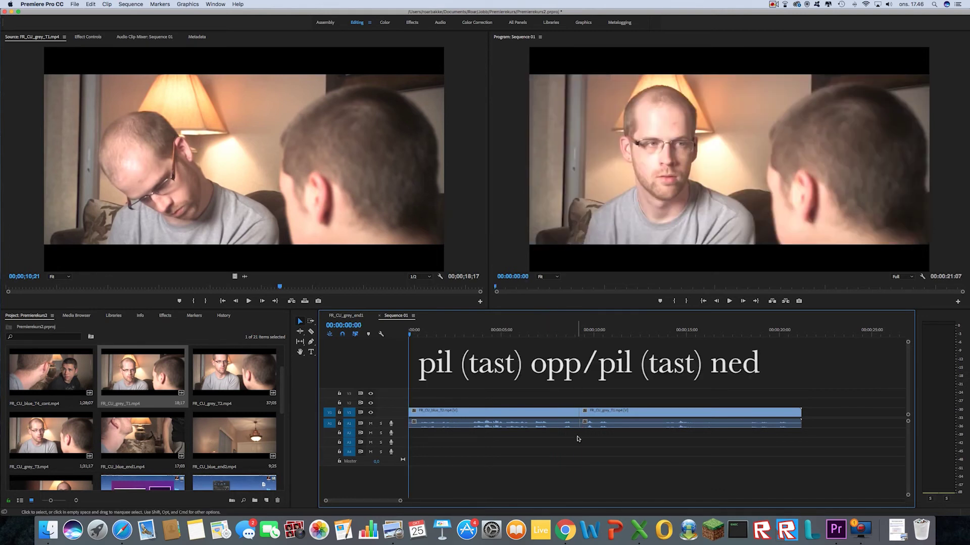
pyautogui.press('Down')
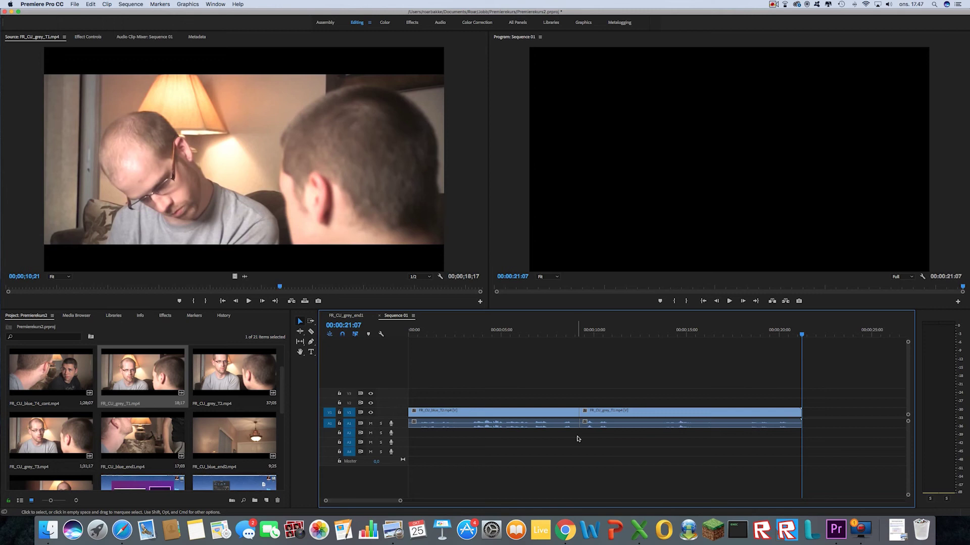
# Step: Zoom out the timeline and expand the Audio 1 and Video 1 tracks
pyautogui.moveTo(401, 501); pyautogui.dragTo(461, 501)
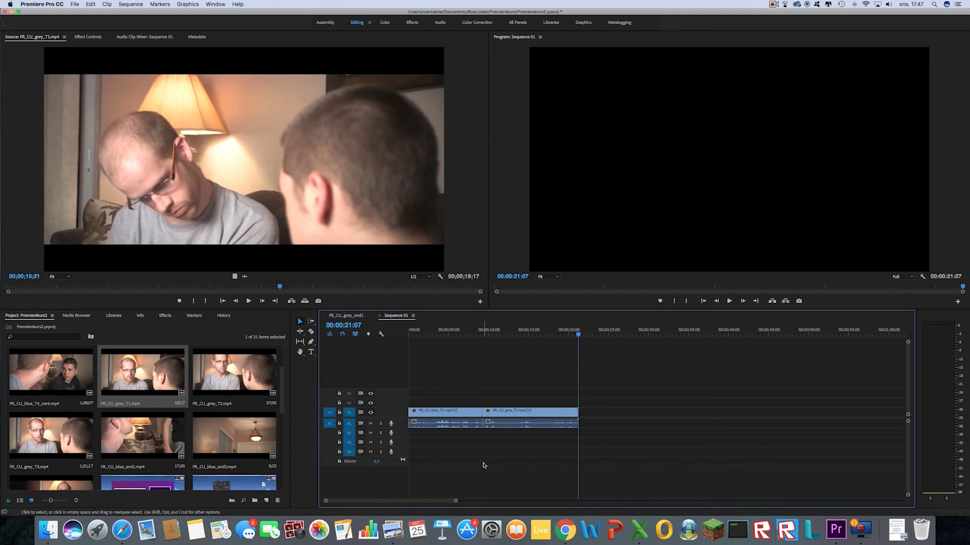
pyautogui.doubleClick(377, 428)
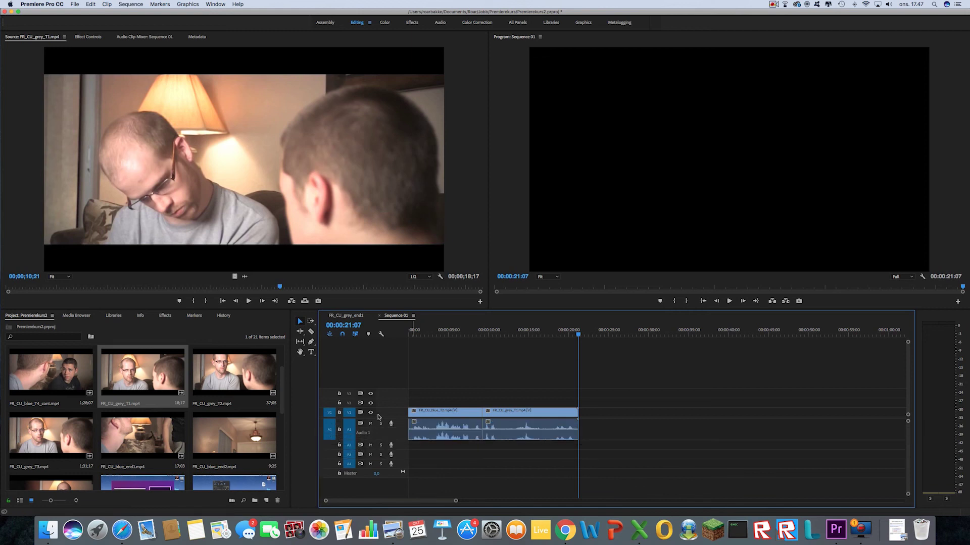
pyautogui.doubleClick(380, 411)
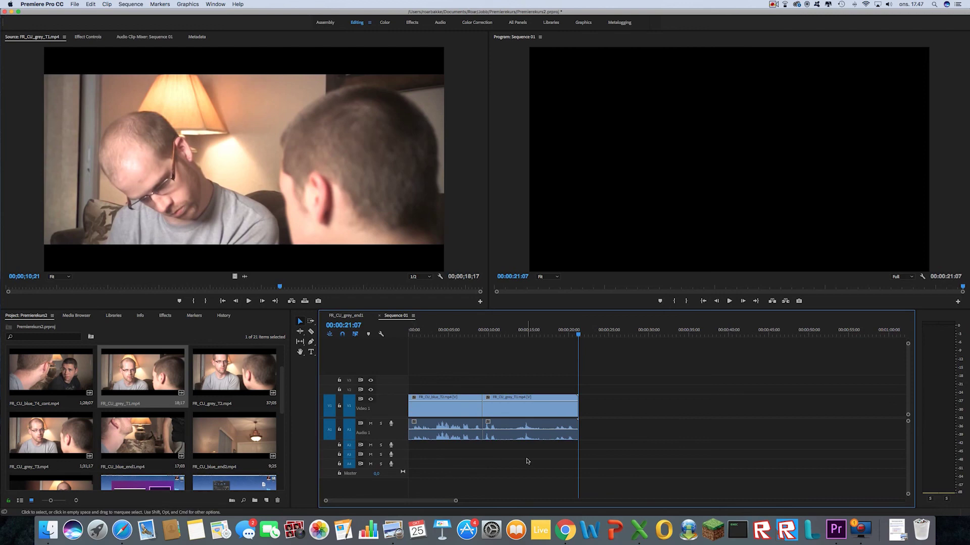